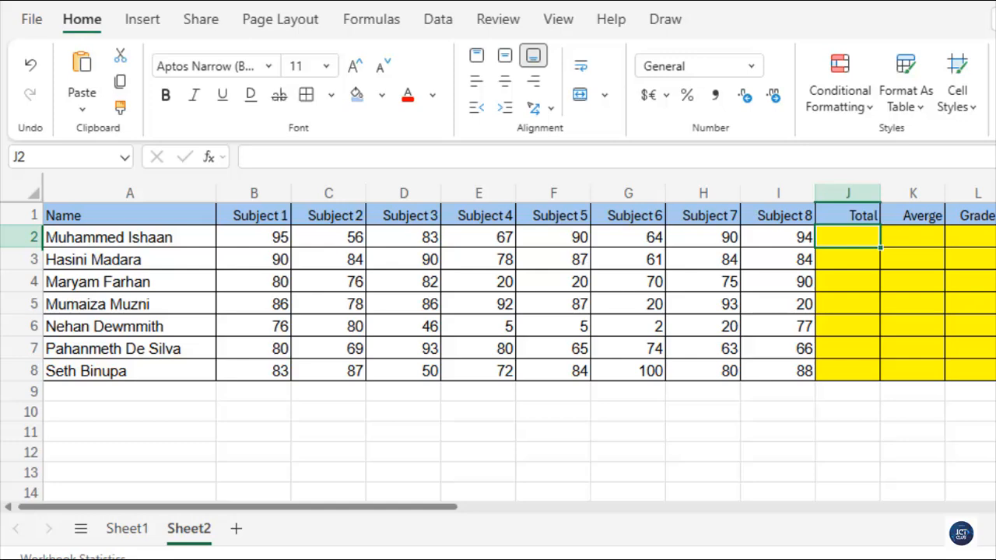
Step: Make the table's header row bold
scroll(498, 337, "down", 1)
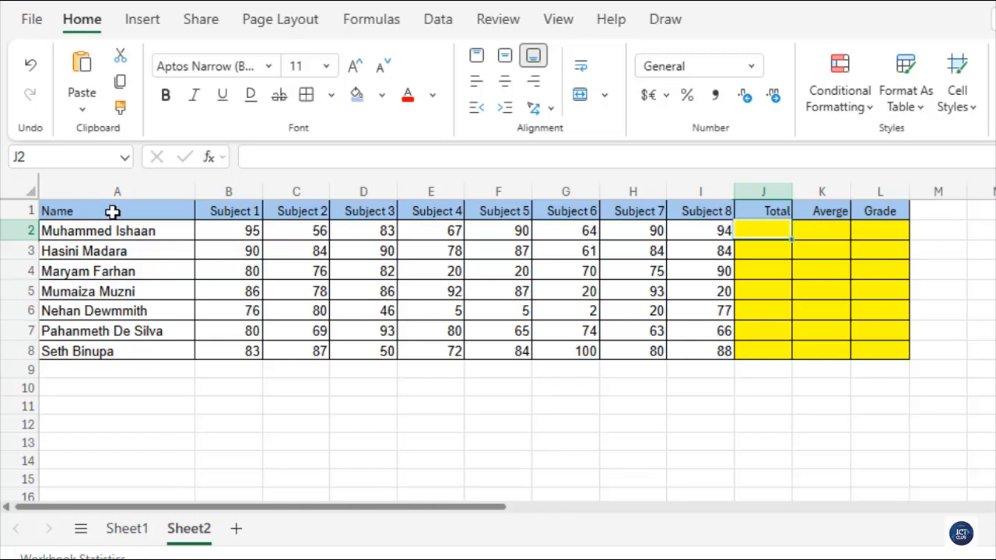
mouse_move(113, 211)
left_mouse_down()
mouse_move(389, 233)
mouse_move(724, 291)
mouse_move(826, 332)
mouse_move(860, 359)
left_mouse_up()
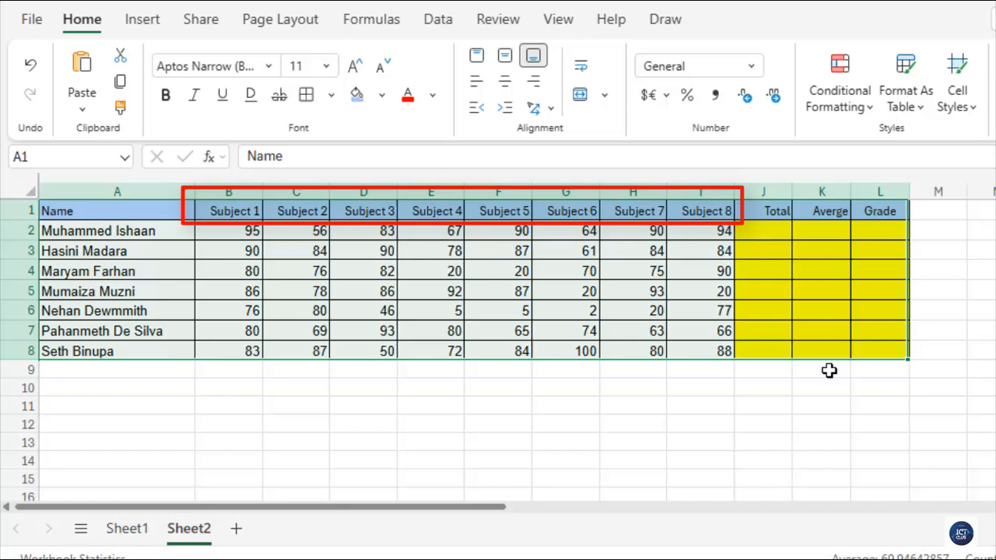
left_click(540, 396)
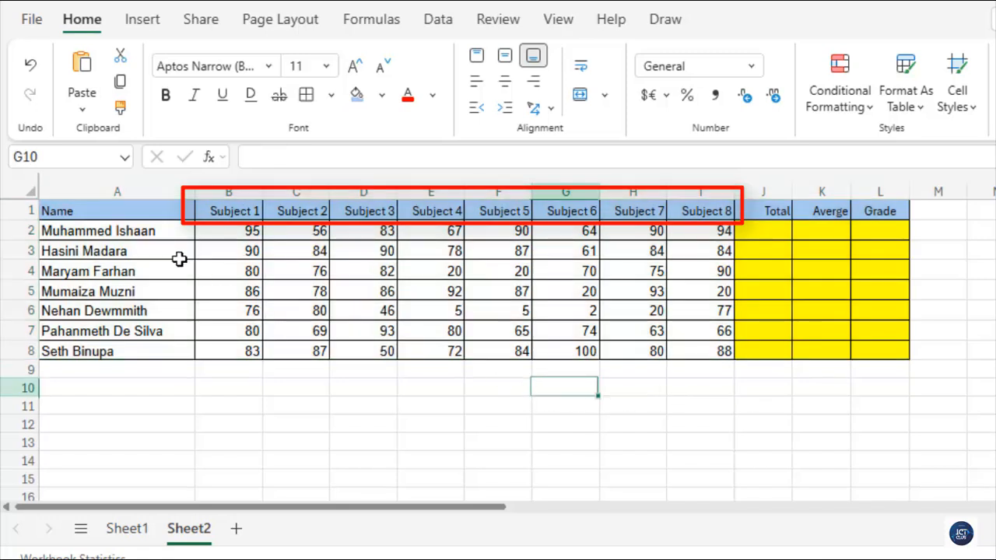
left_click_drag(138, 207, 864, 215)
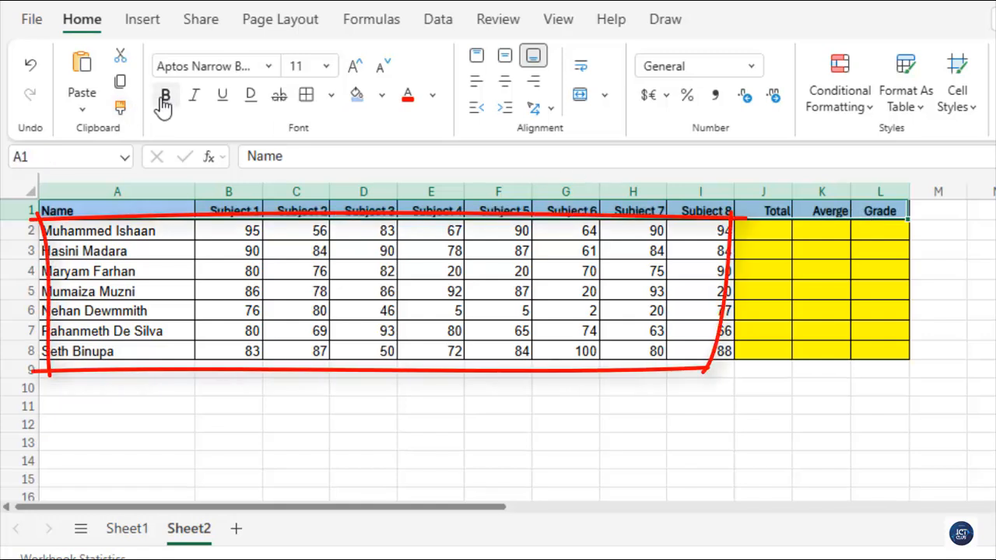
left_click(372, 309)
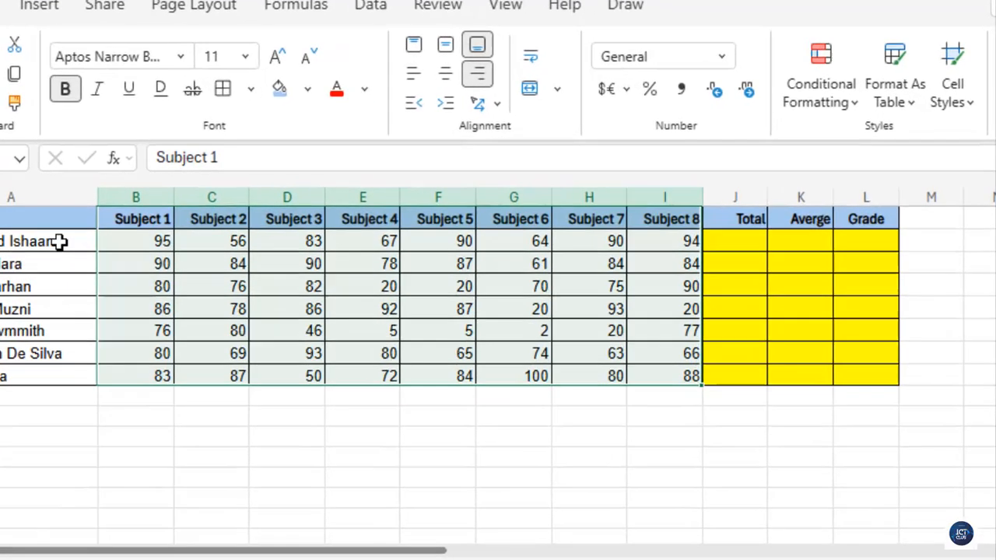
Step: Enter a SUM formula in J2 totalling the first student's marks in B2:I2
left_click(735, 242)
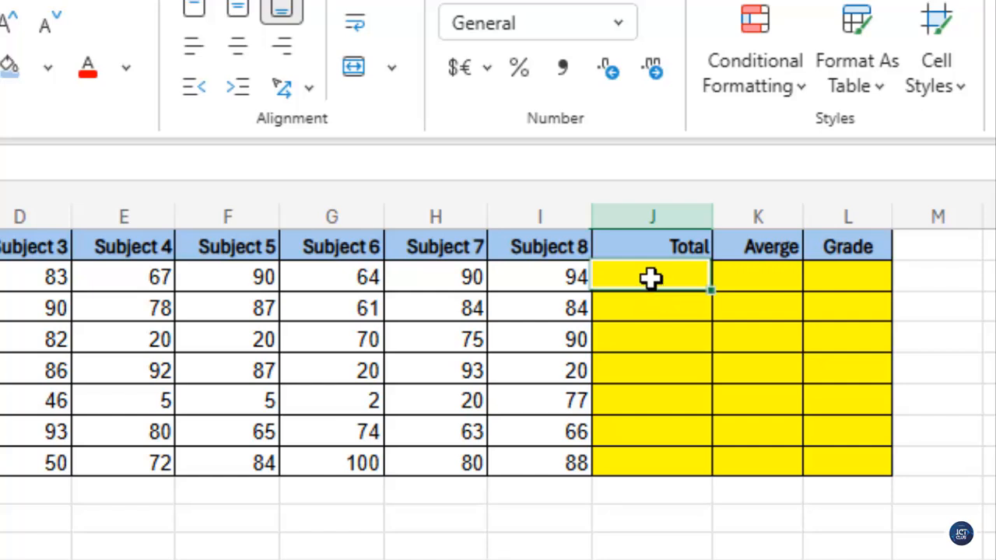
type("=")
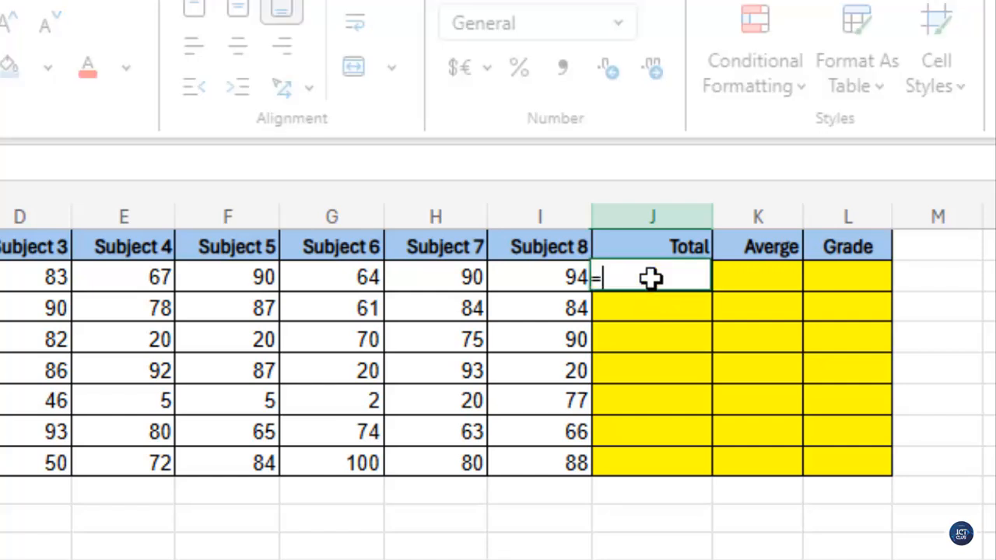
type("sum")
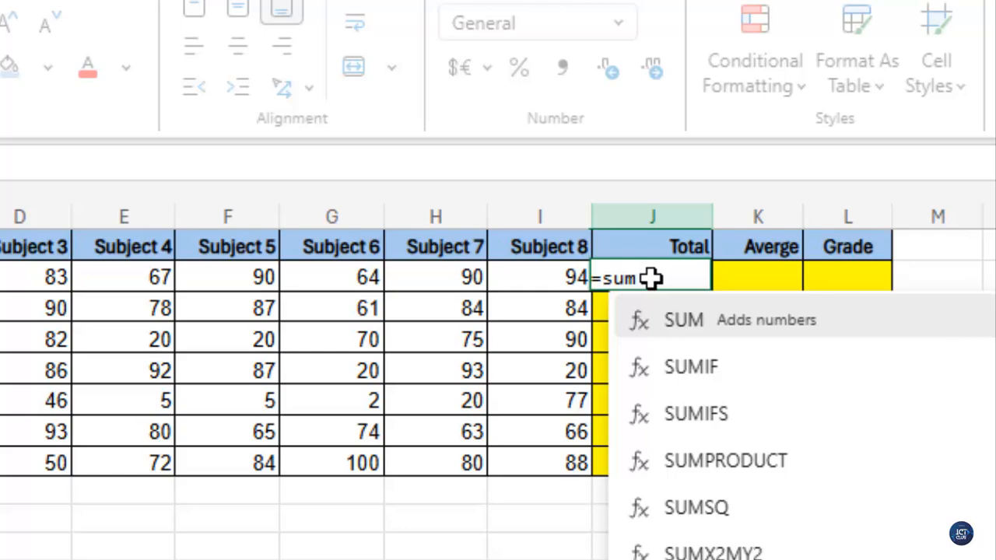
type("(")
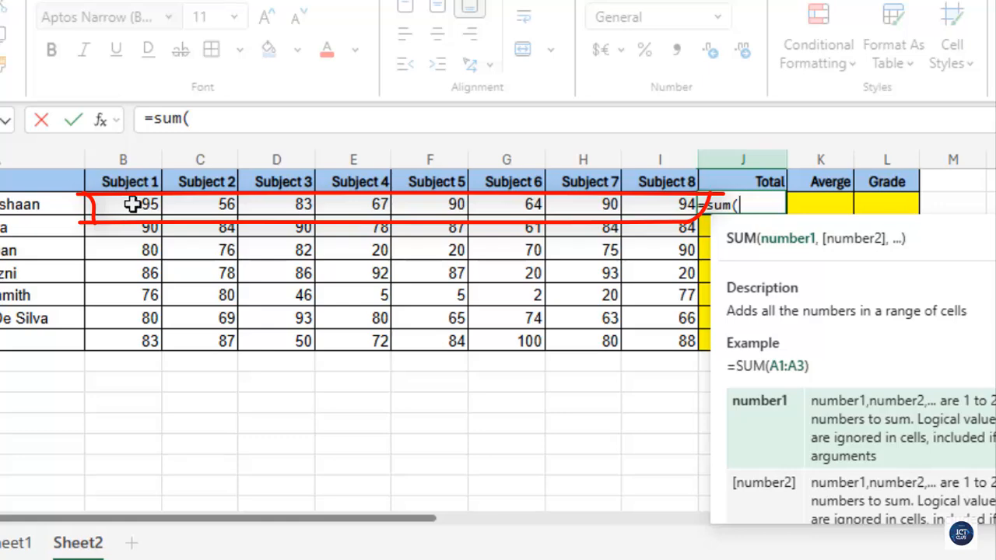
mouse_move(133, 204)
left_mouse_down()
mouse_move(548, 216)
mouse_move(642, 207)
left_mouse_up()
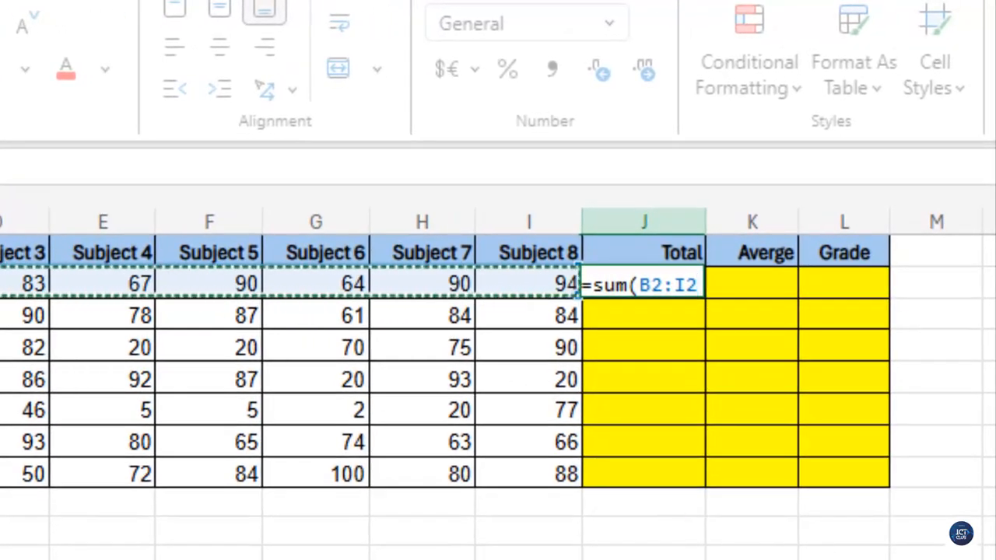
type(")")
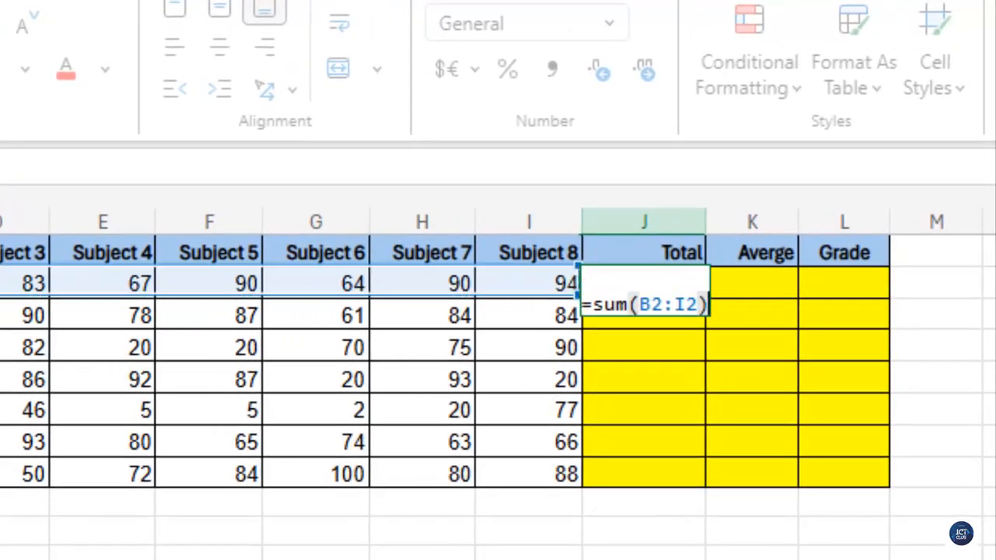
key("Return")
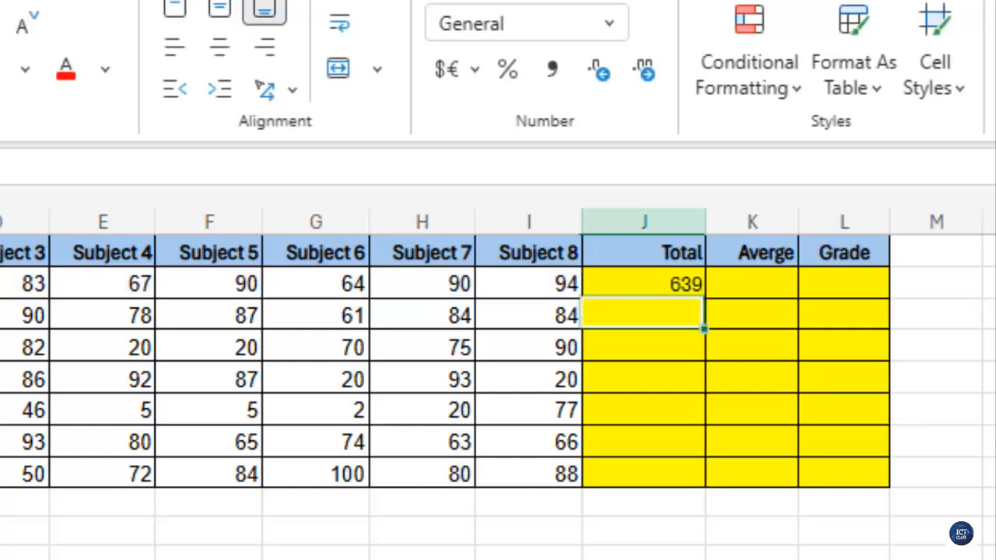
Step: Fill the total formula down column J to row 8 and inspect the formula in J2
left_click(665, 284)
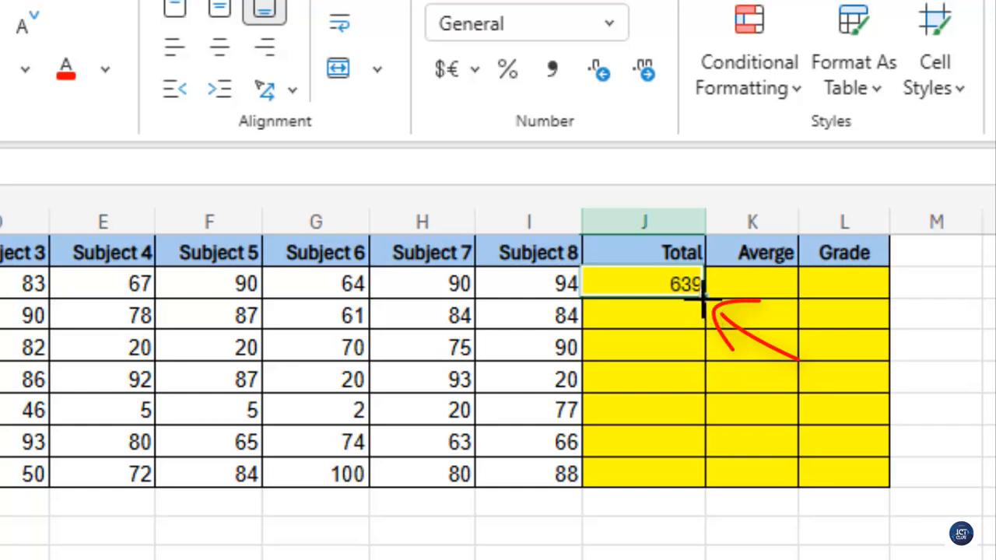
left_click_drag(704, 298, 700, 465)
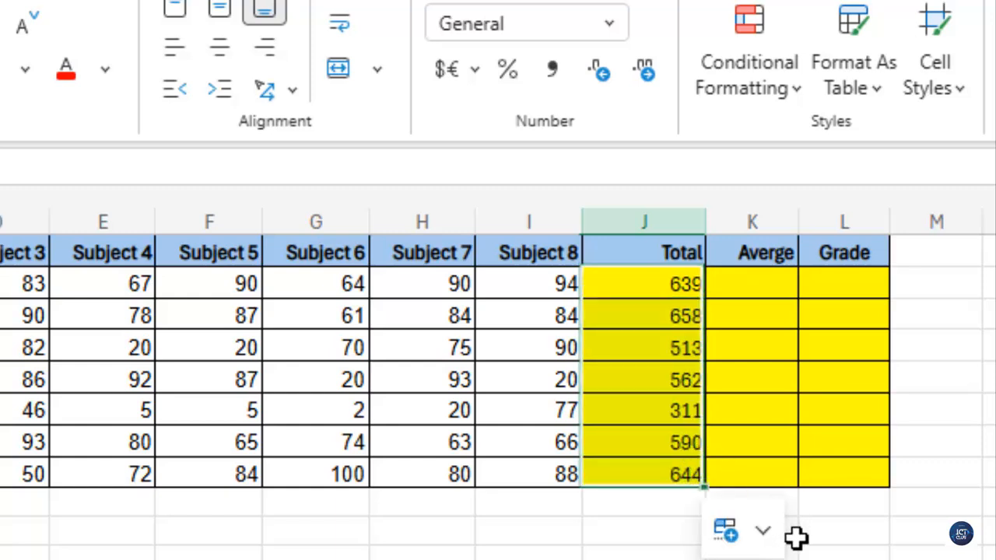
left_click(629, 285)
double_click(630, 285)
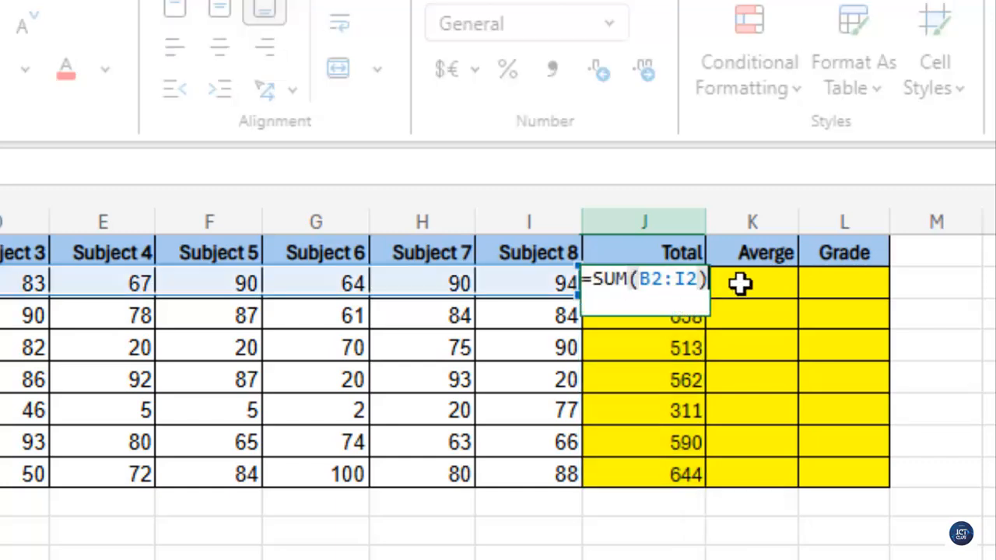
Step: Enter an AVERAGE formula in K2 averaging the first student's marks in B2:I2
left_click(741, 284)
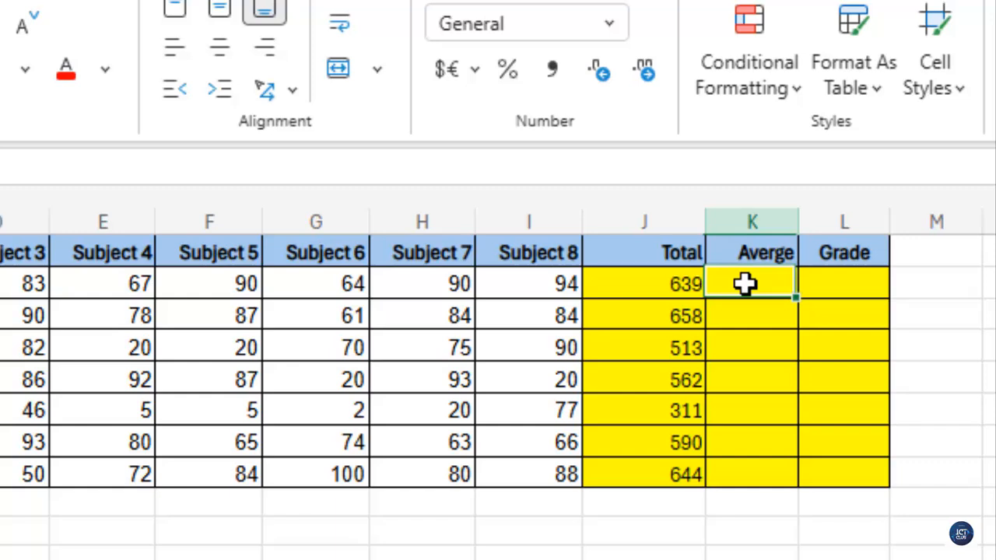
type("=")
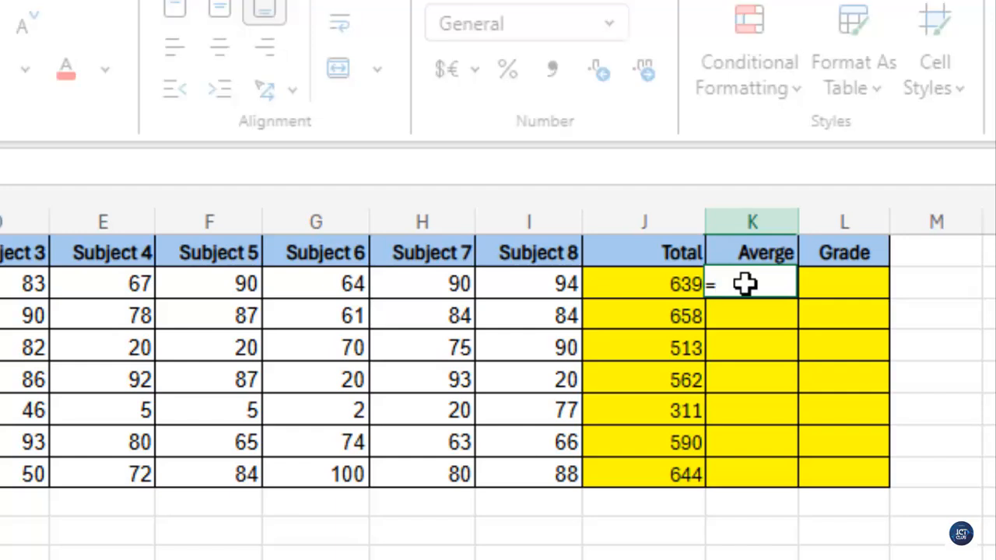
type("avera")
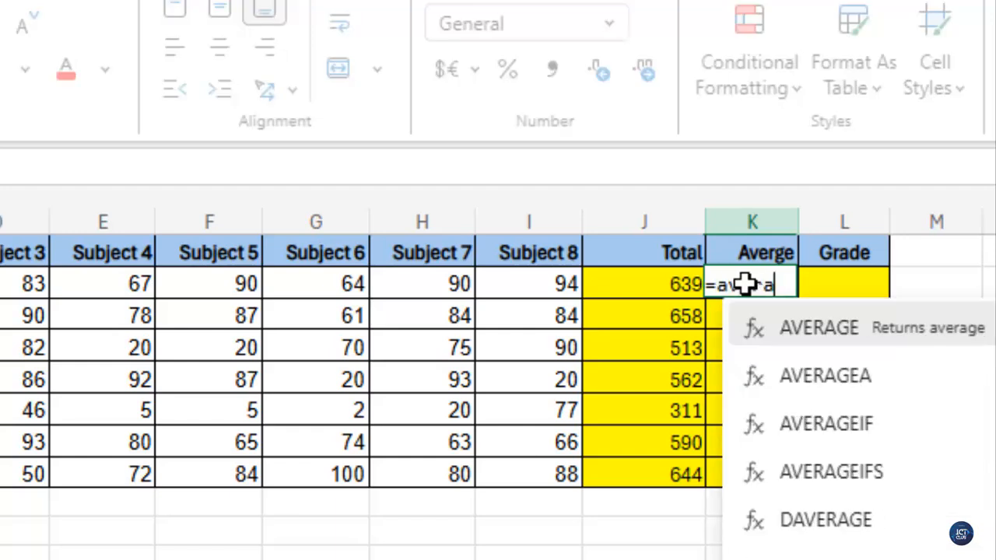
type("ge(")
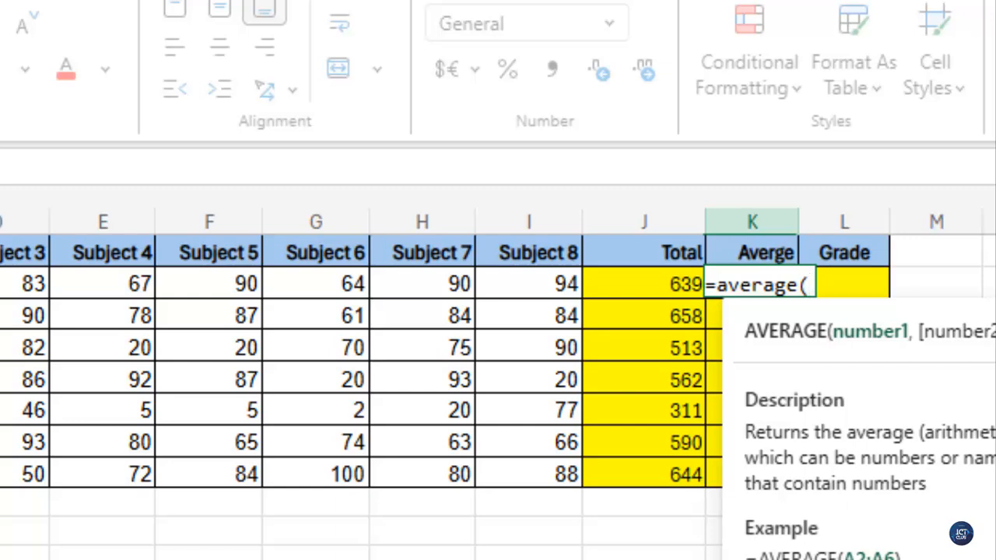
left_click_drag(1, 284, 488, 286)
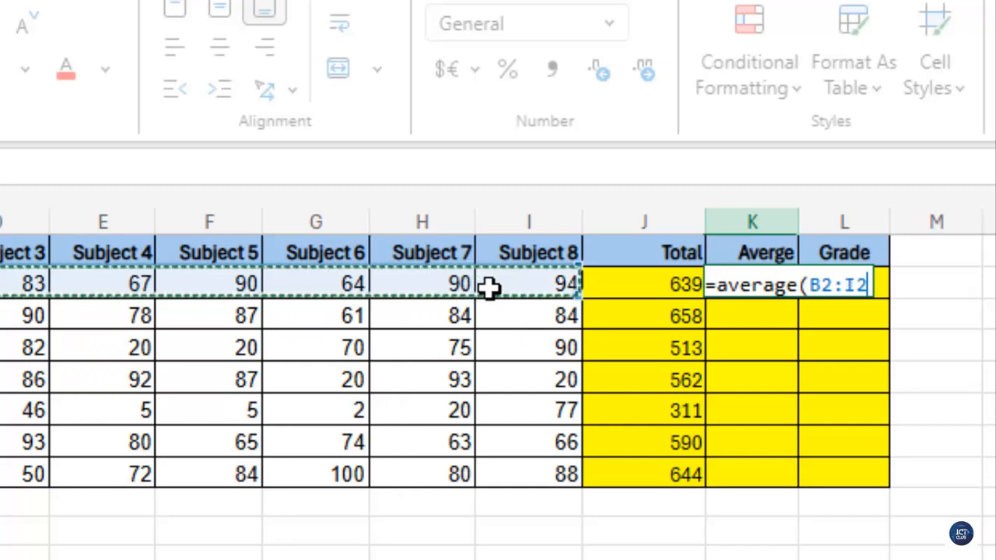
type(")")
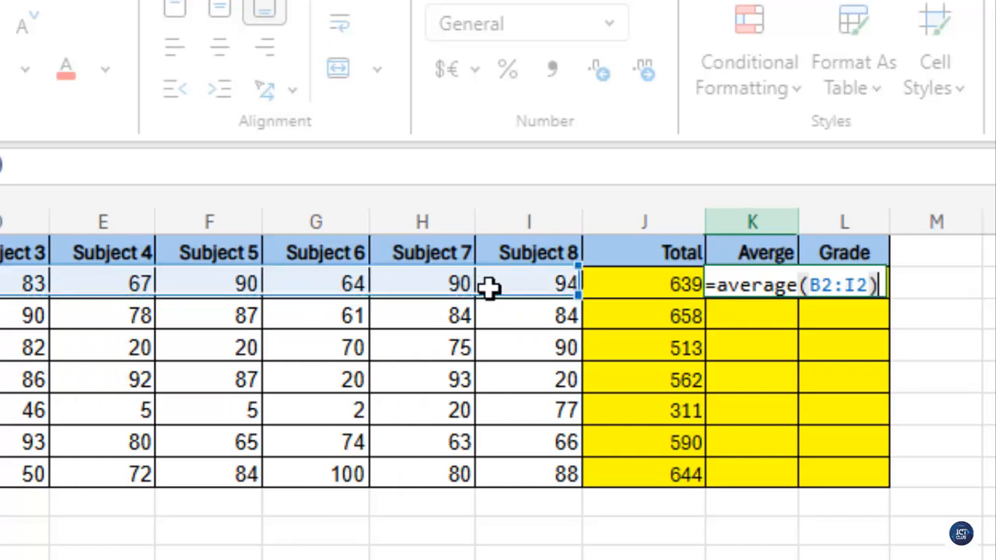
key("Return")
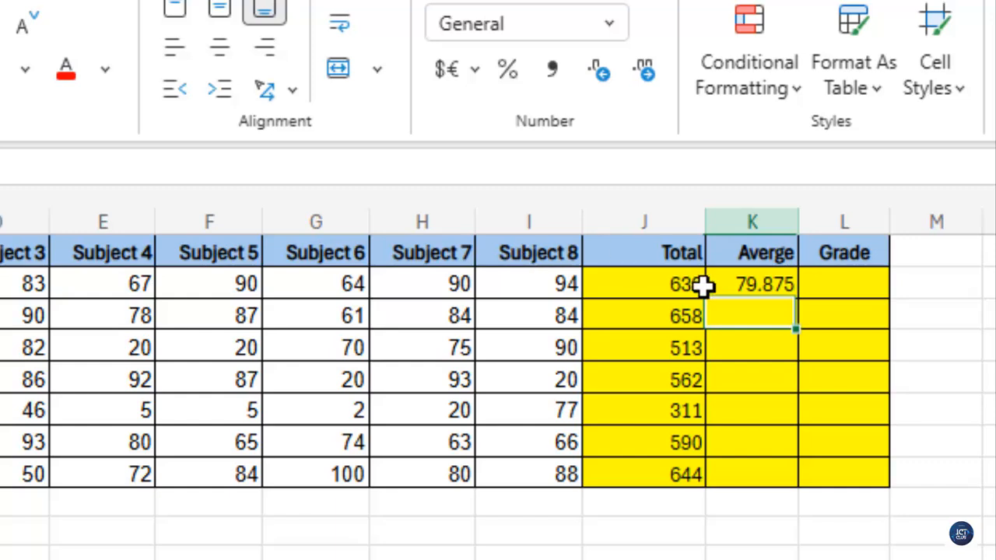
Step: Fill the average formula down to K8 and reduce the averages to two decimal places
left_click(759, 285)
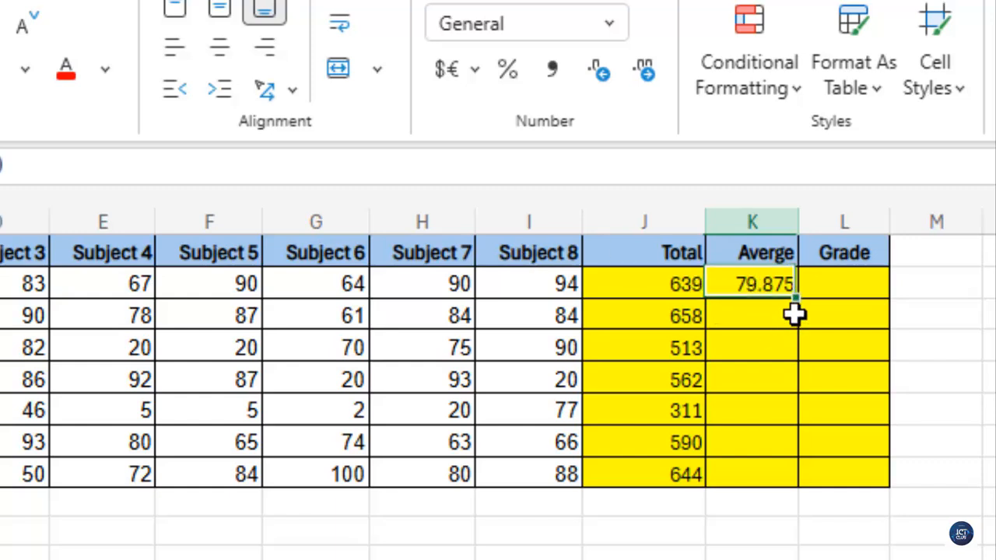
left_click_drag(792, 300, 799, 475)
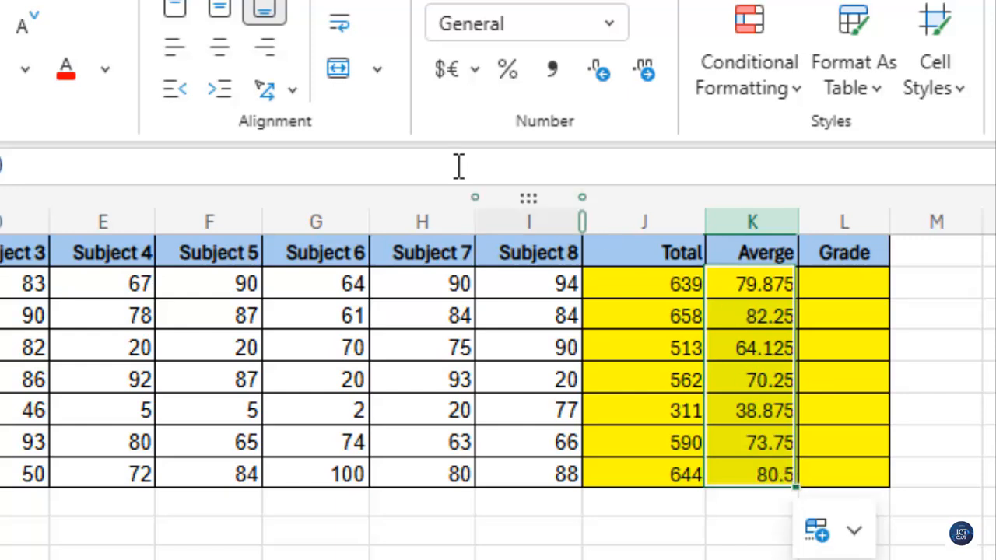
left_click(597, 74)
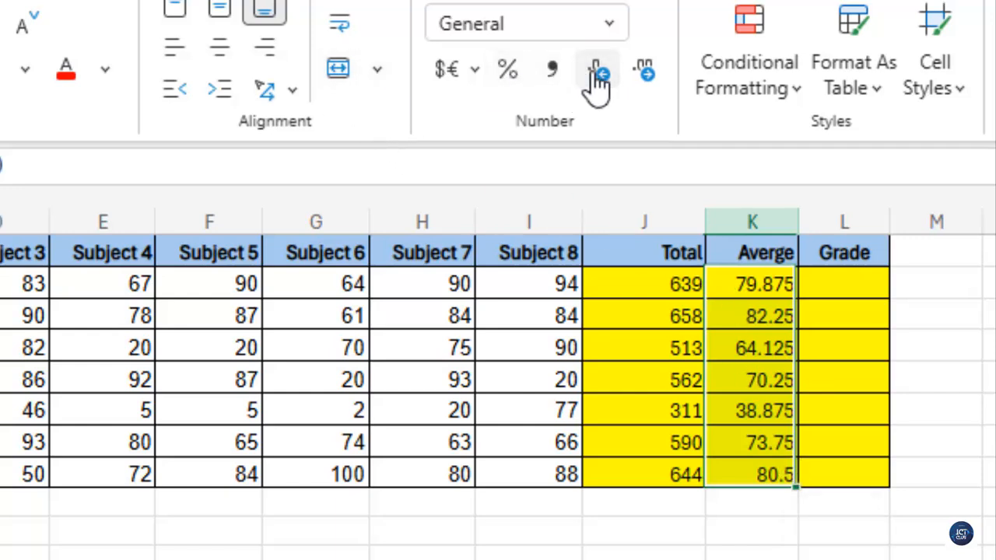
Step: Widen the Grade column slightly
left_click(838, 285)
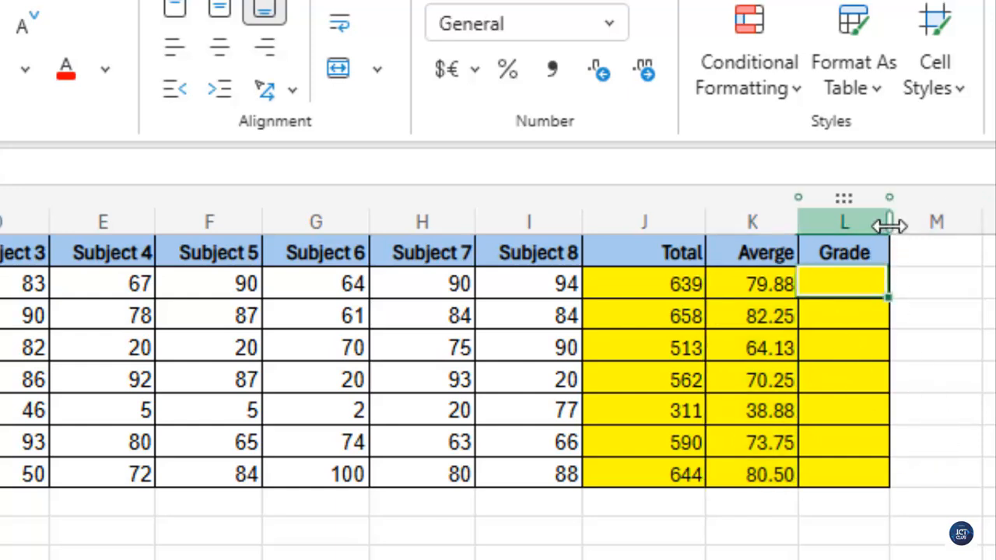
left_click_drag(890, 225, 920, 226)
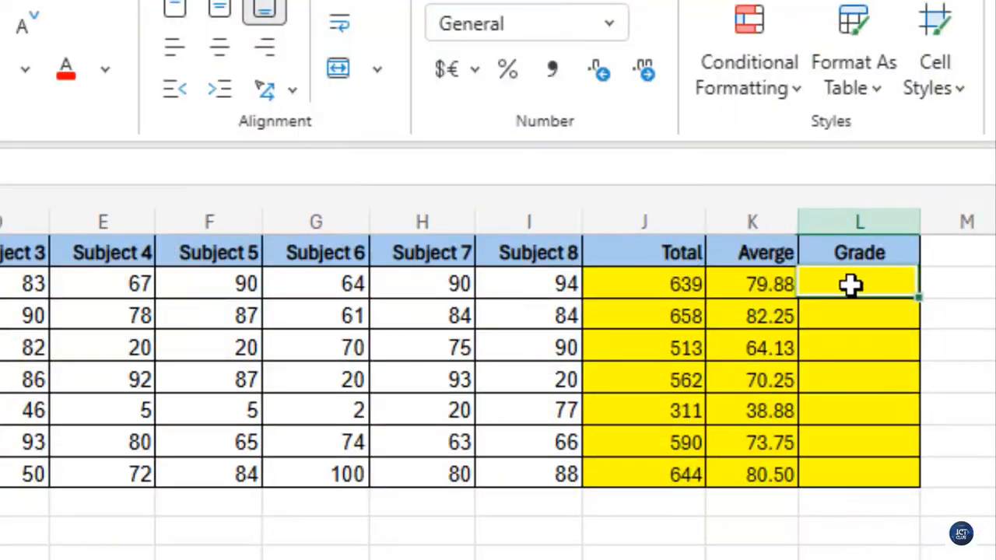
Step: Enter an IF formula in L2 returning "Pass" when the average in K2 is at least 75, otherwise "Fail", and fill it down to L8
type("=")
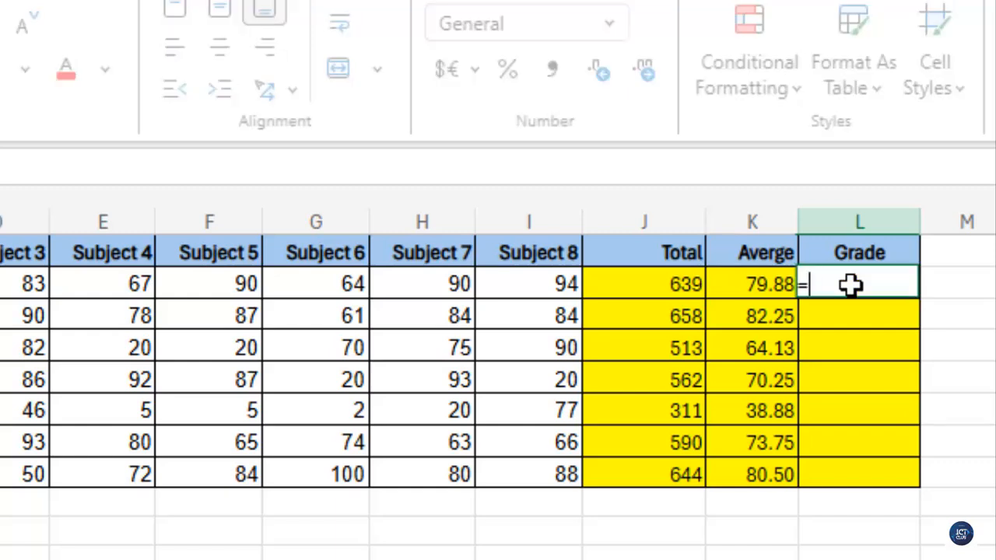
type("if")
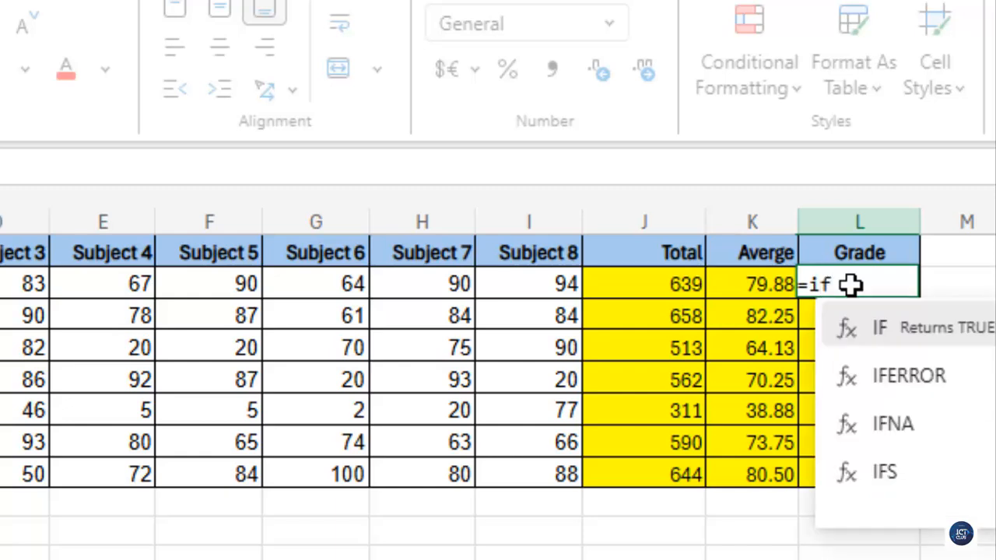
type("(")
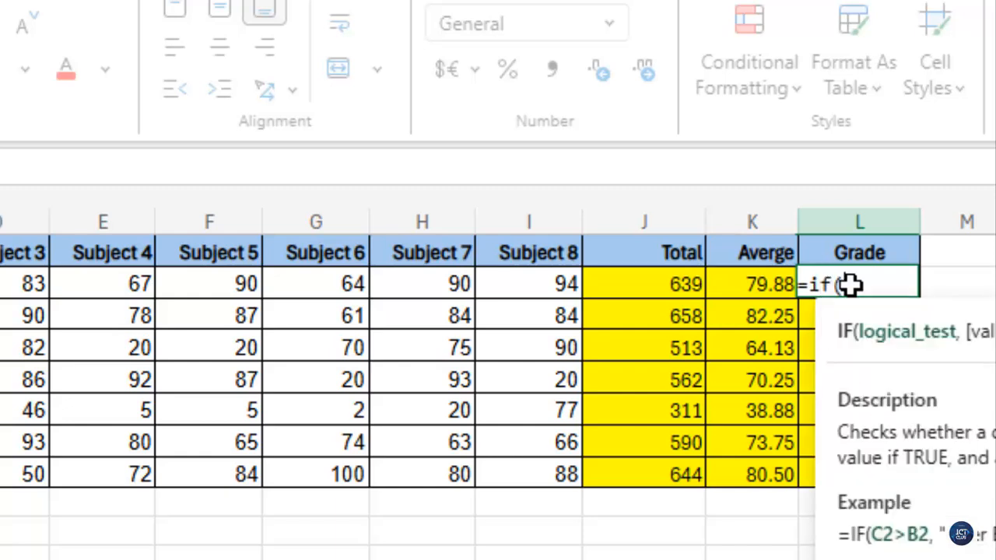
left_click(747, 286)
type(">=")
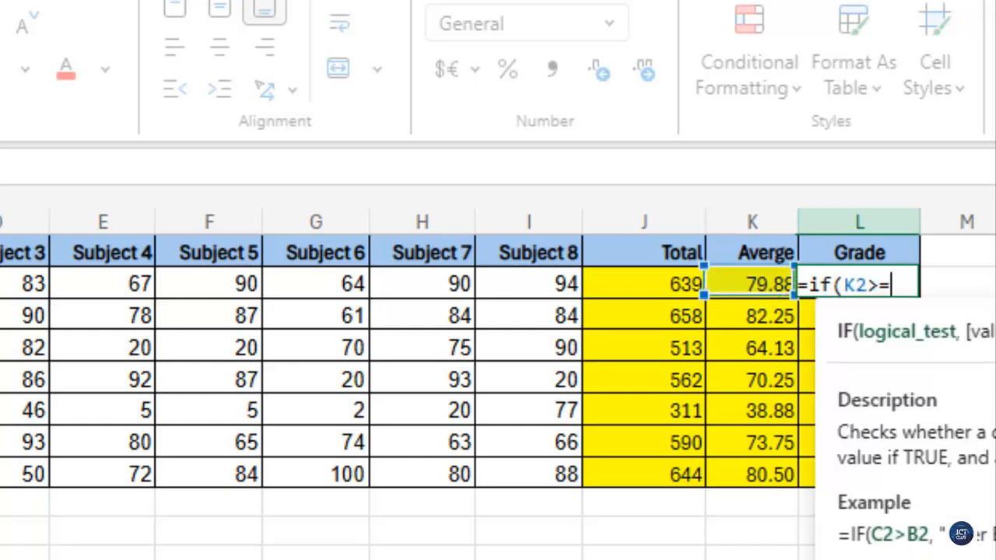
type("75,\"Pas")
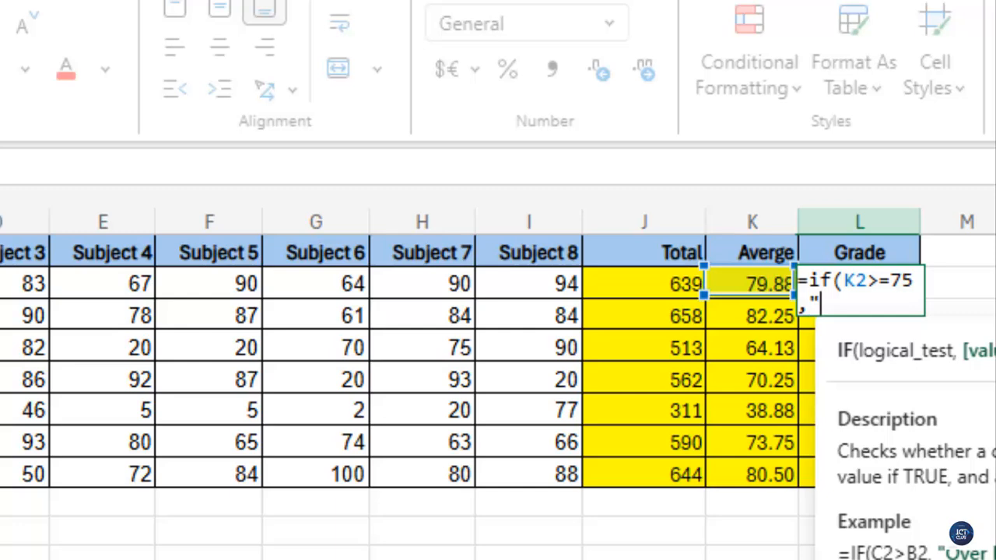
type("s")
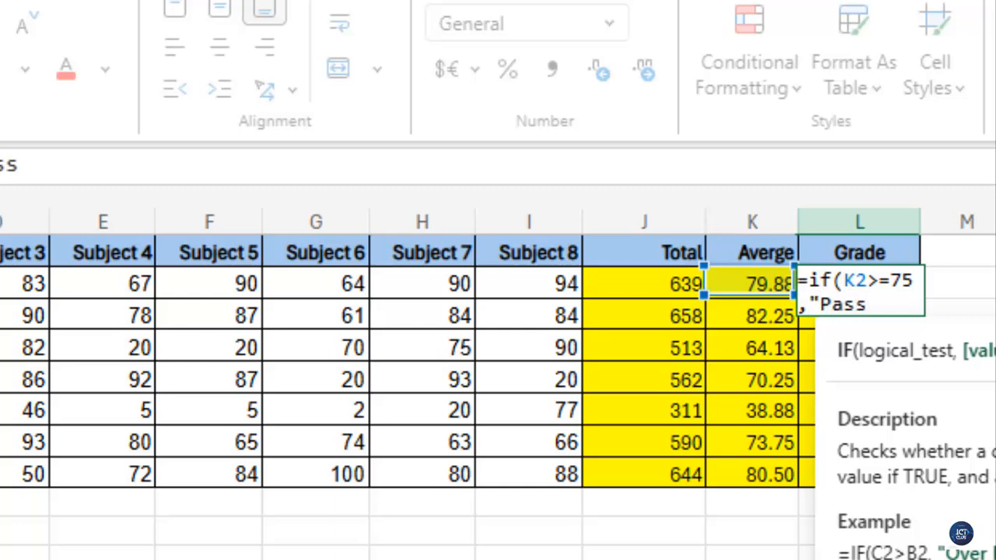
type("\",")
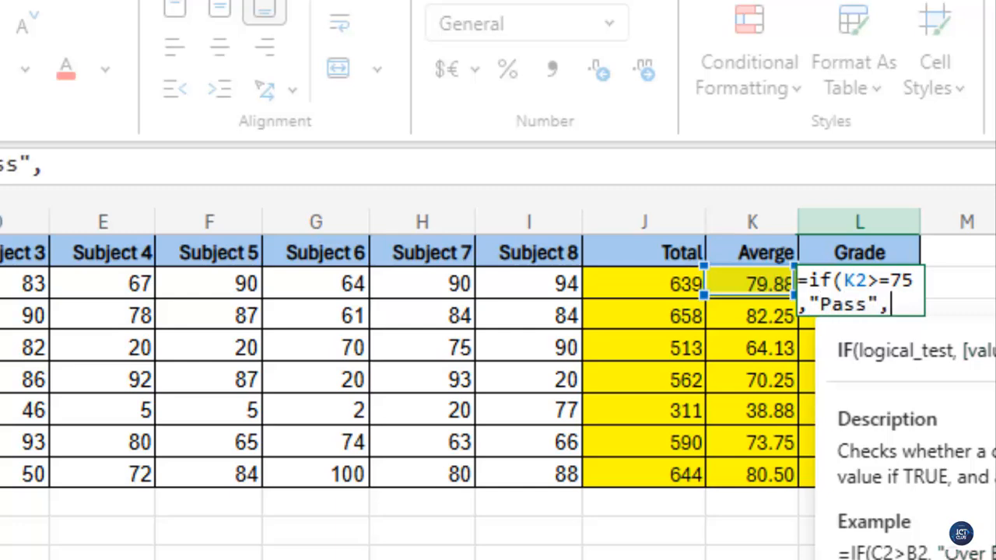
type("\"Fail")
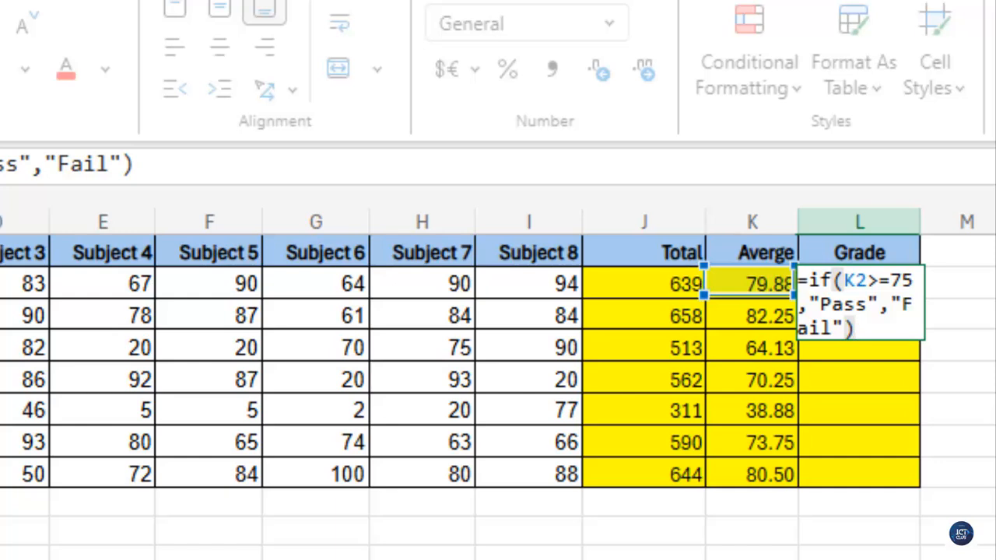
key("Return")
left_click(852, 293)
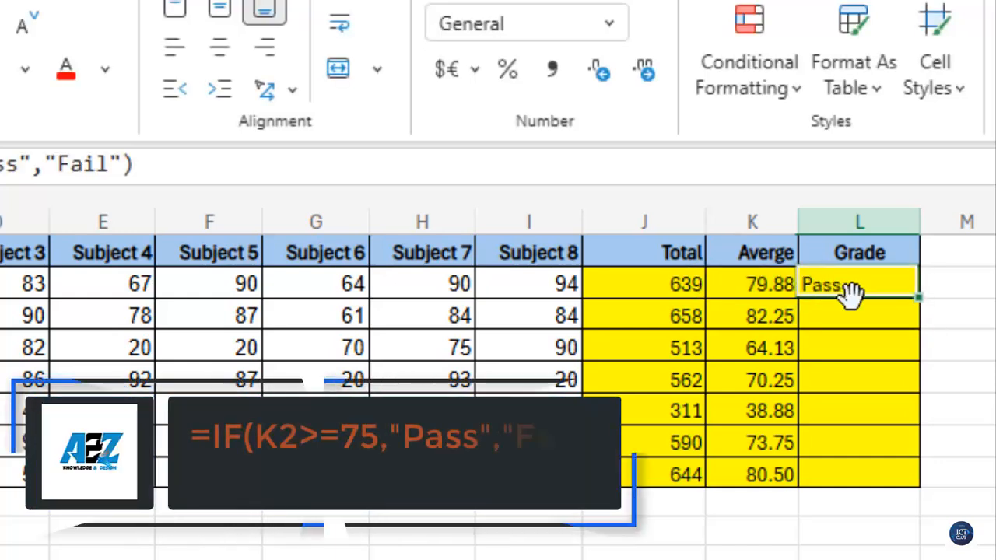
double_click(919, 296)
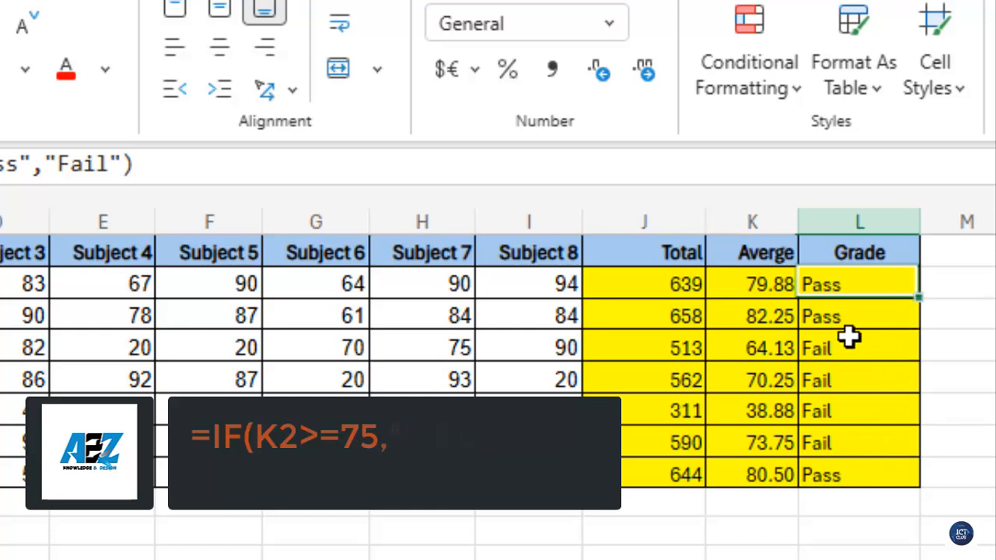
Step: Add the heading "Nested if" in M1 and widen column M
left_click(889, 254)
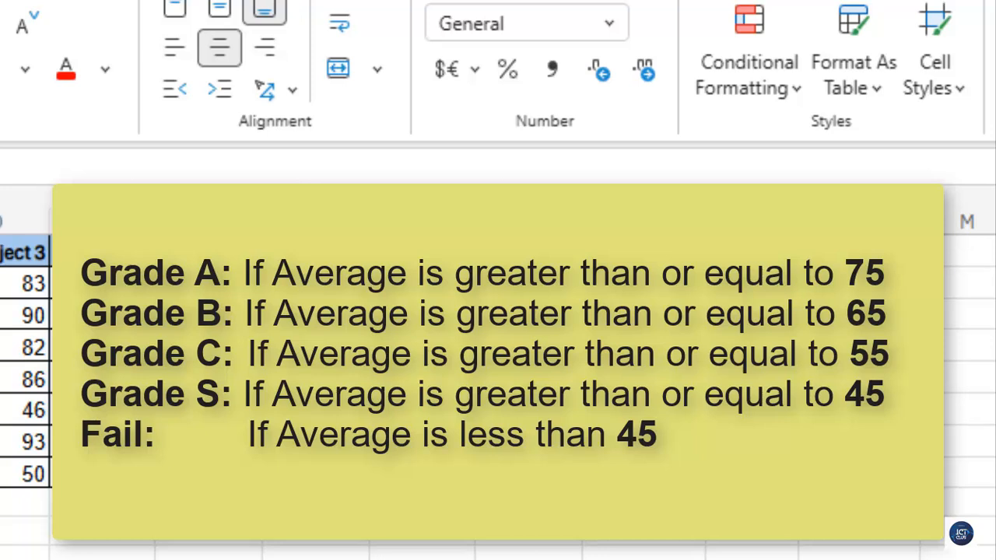
scroll(498, 358, "right", 5)
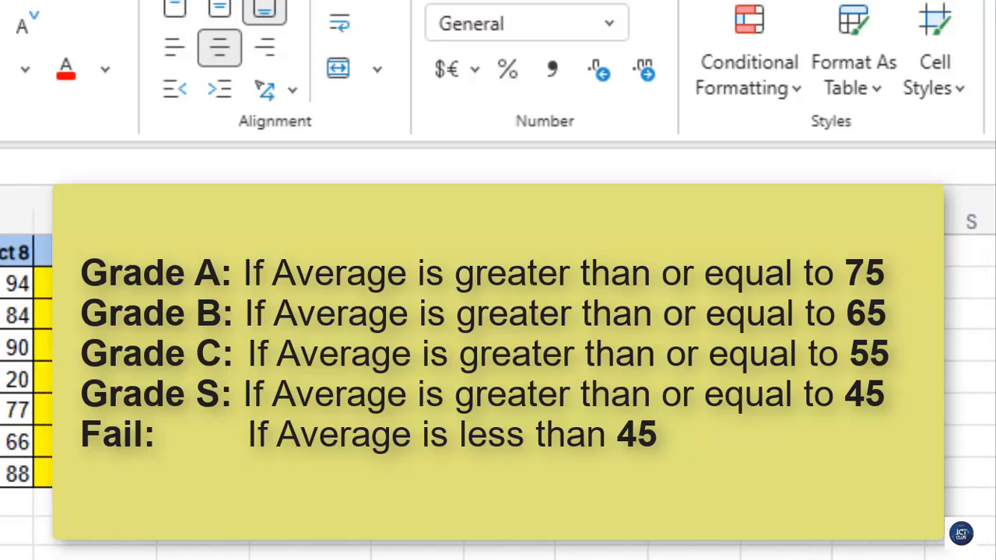
left_click(310, 284)
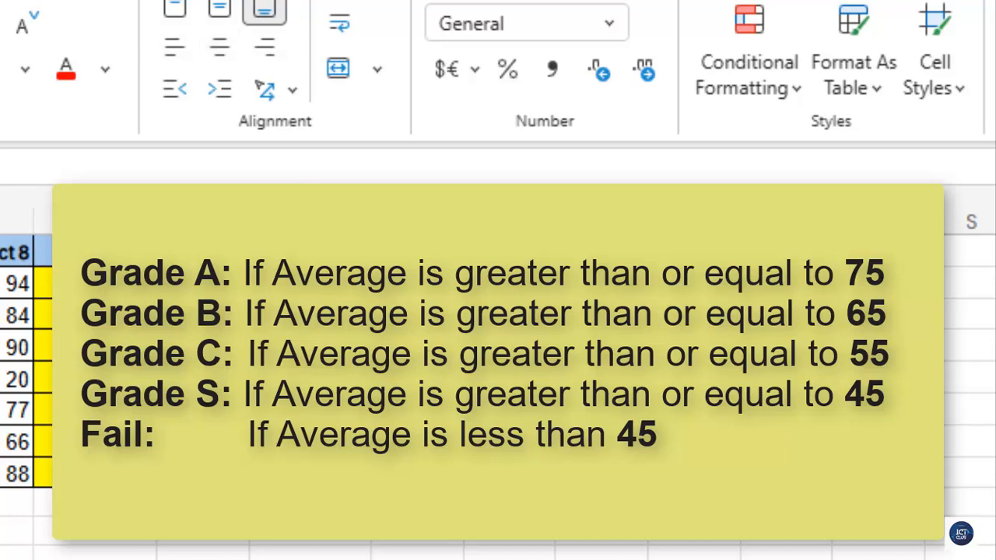
type("=")
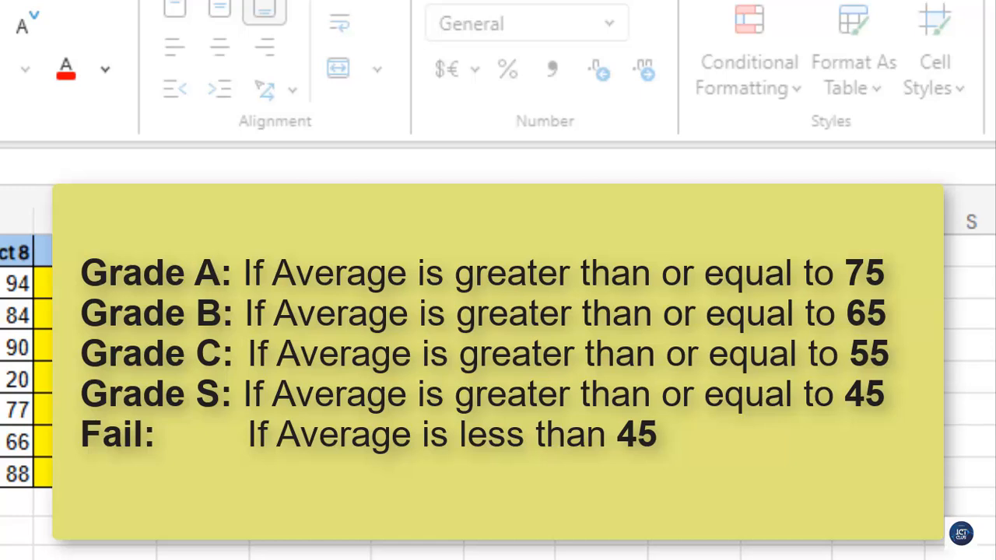
key("Return")
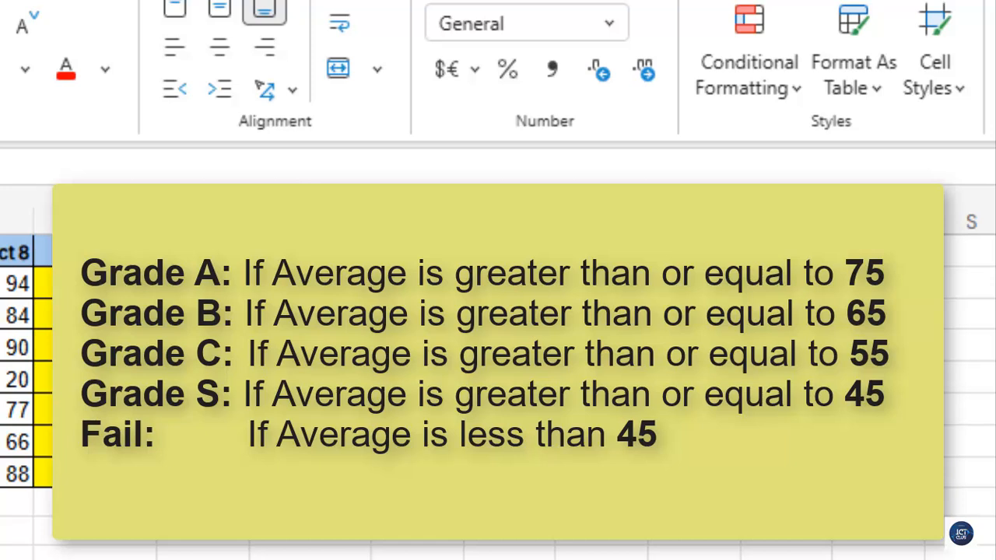
left_click_drag(464, 222, 536, 222)
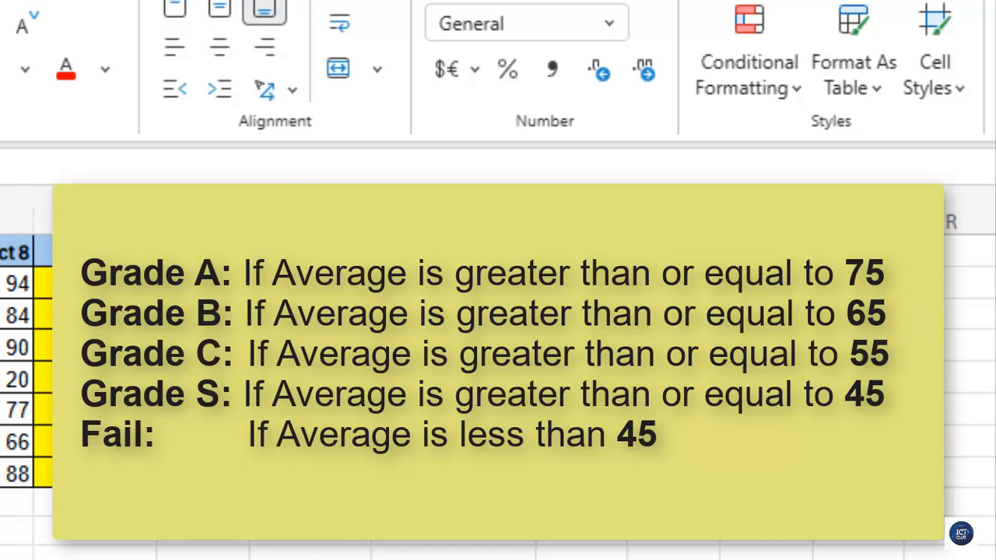
left_click(498, 167)
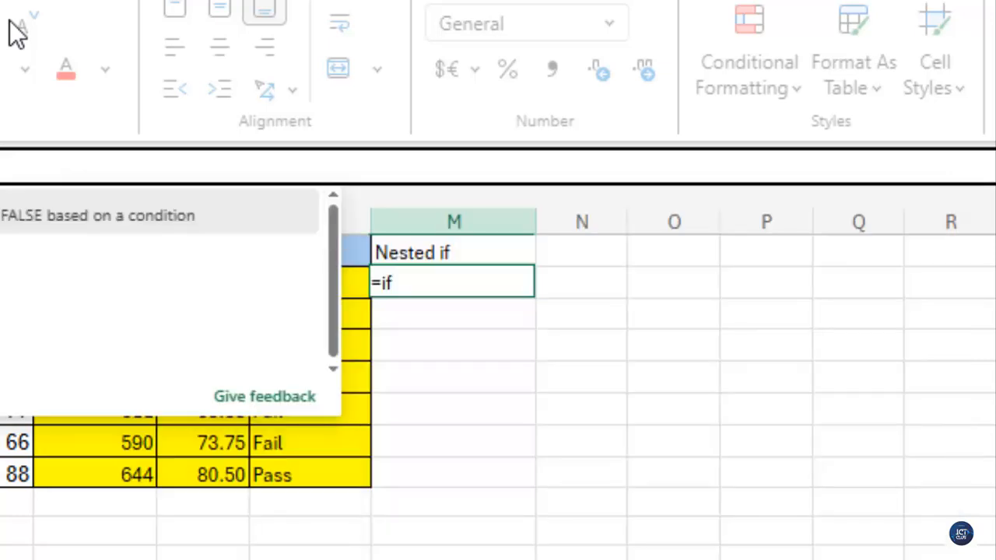
Step: Enter a nested IF in M2 grading K2 as "A" (>=75), "B" (>=65), "C" (>=55), "S" (>=45) or "Fail", and fill it down to M8
type("(")
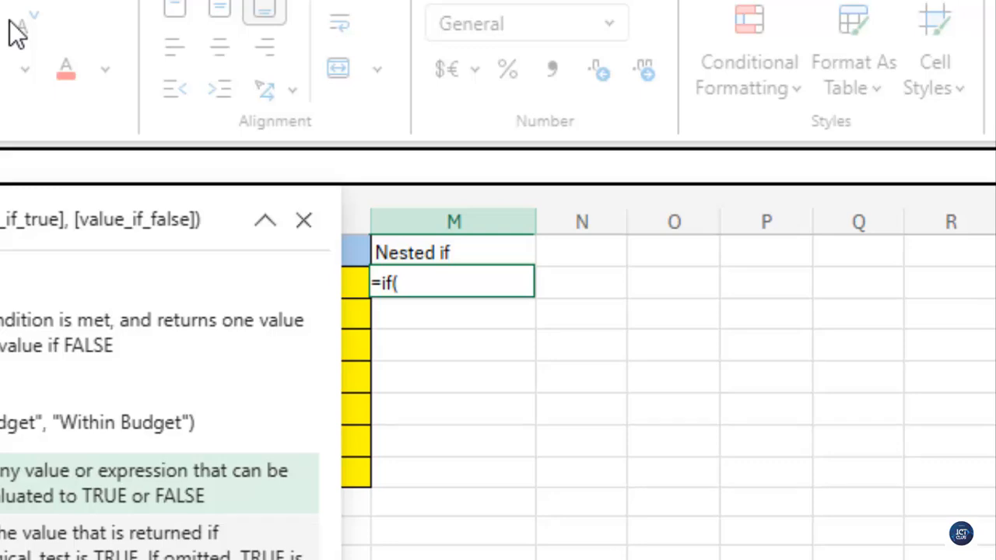
type("k2")
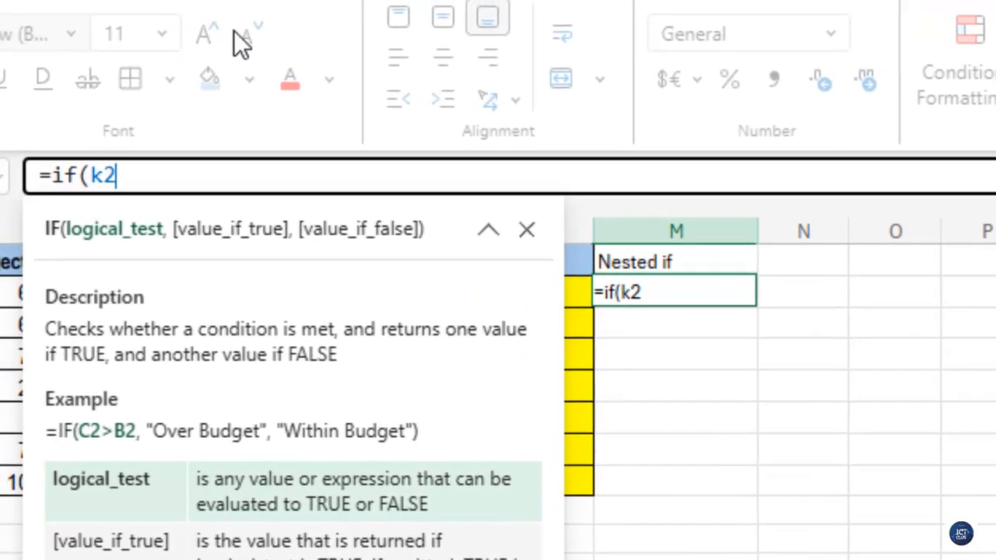
type(">")
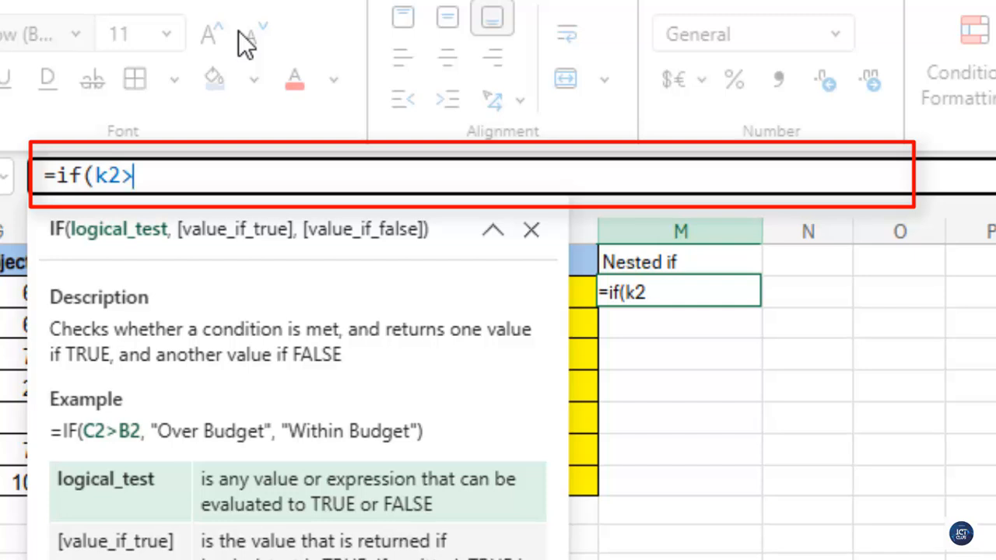
type("=75,")
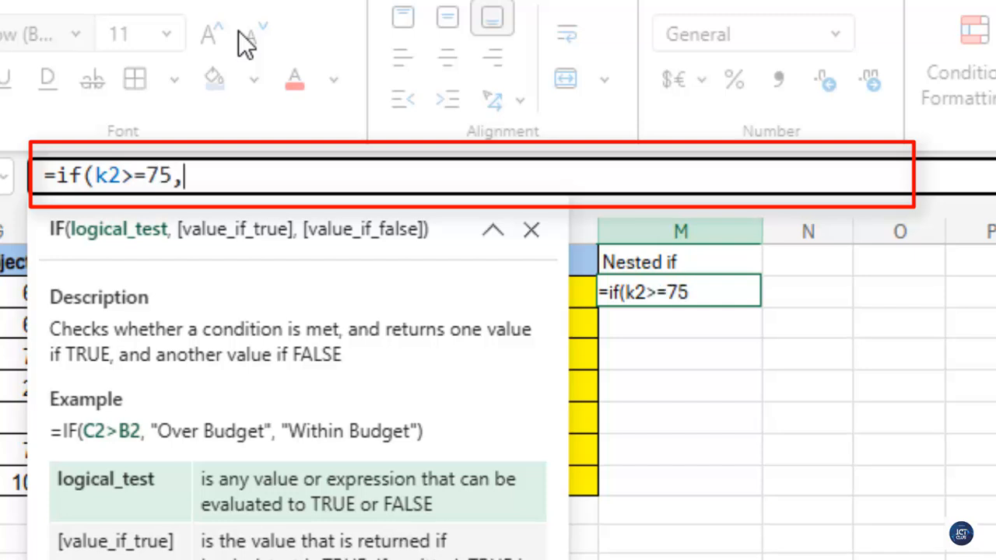
type("\"")
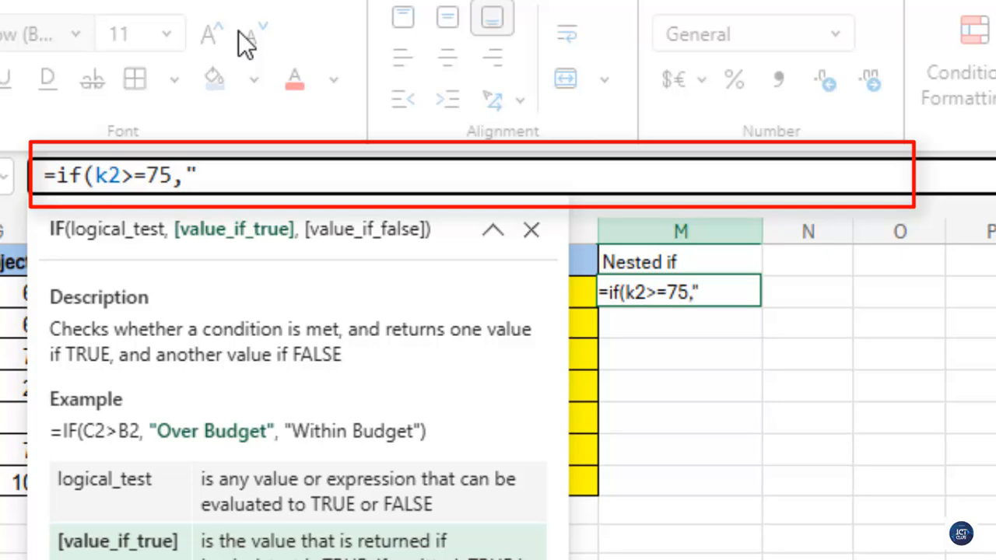
type("A\"")
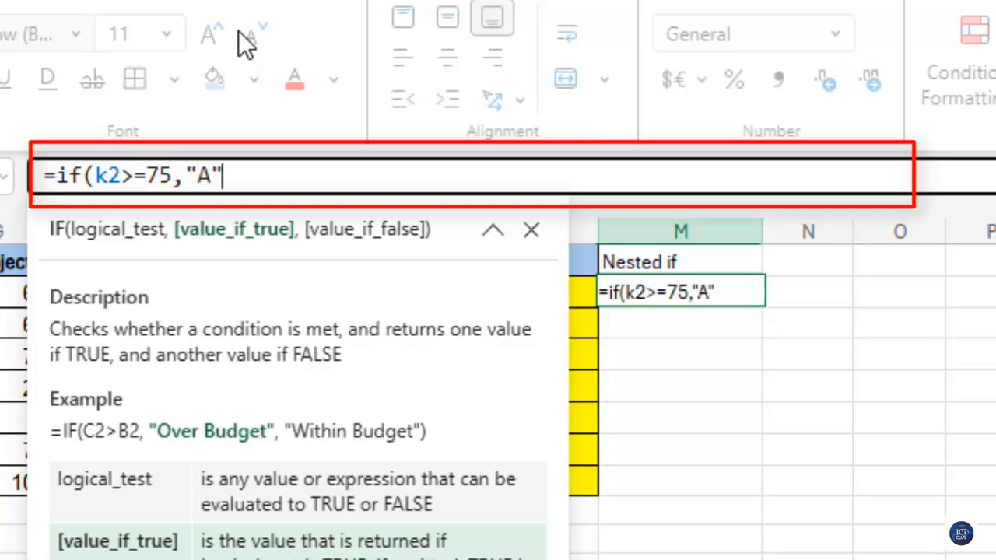
type(")")
key("BackSpace")
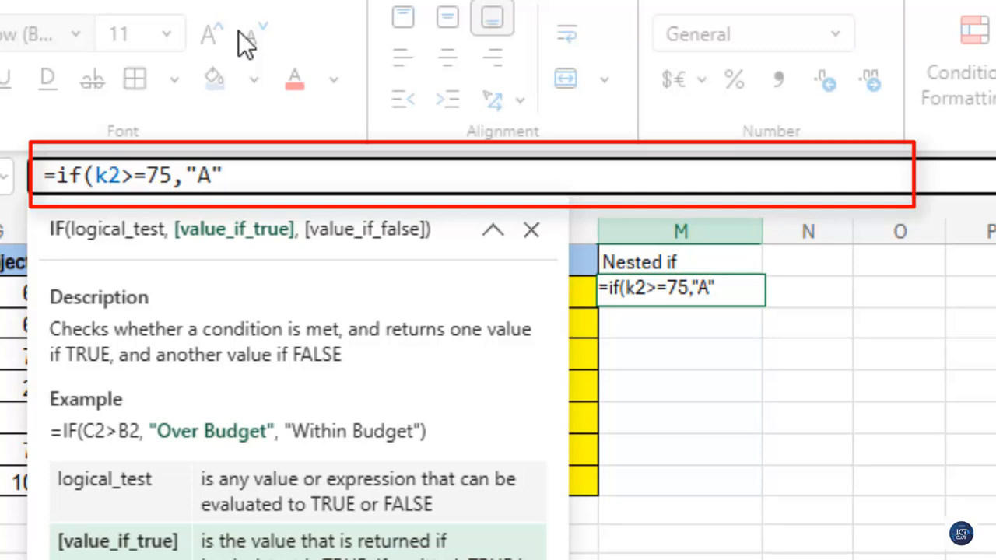
type(",")
type("if(k")
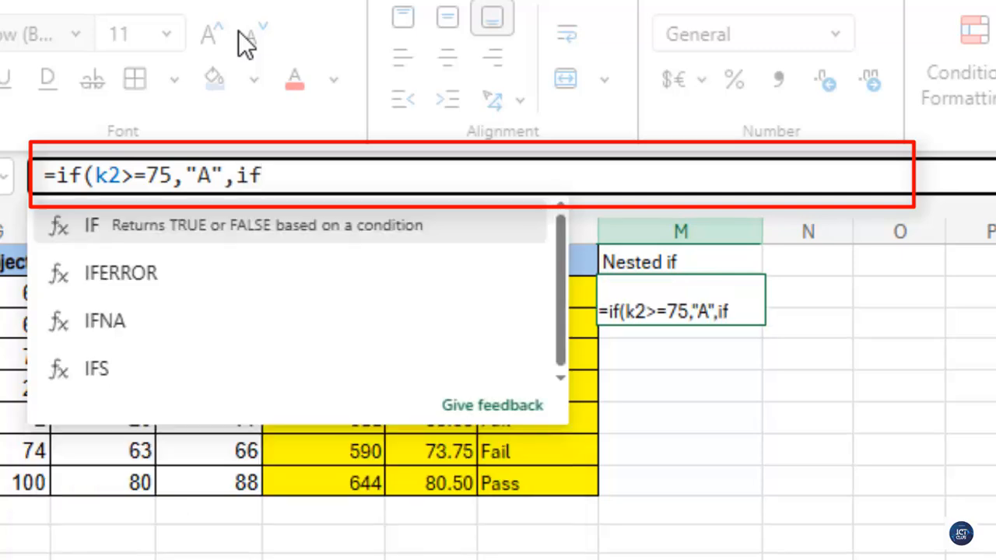
type("2>")
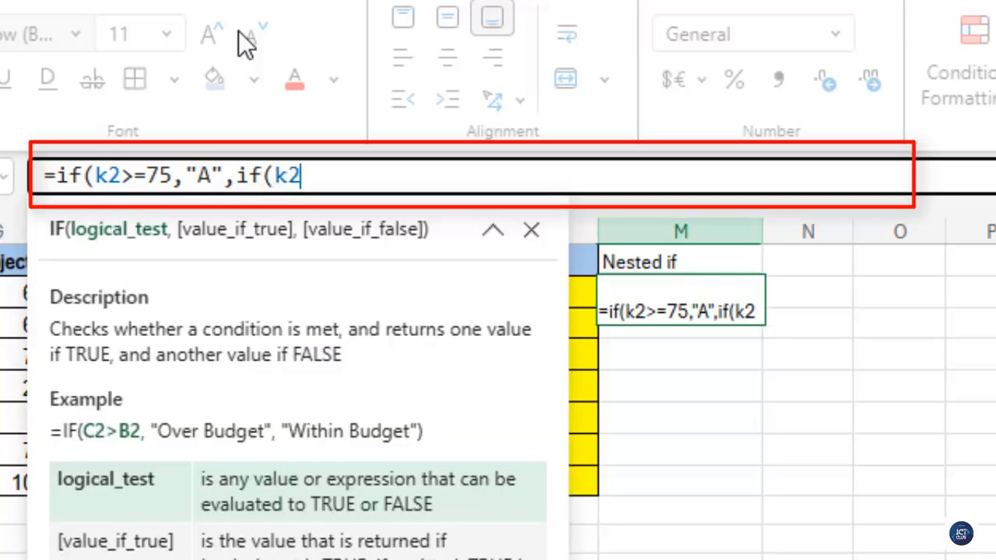
type("=")
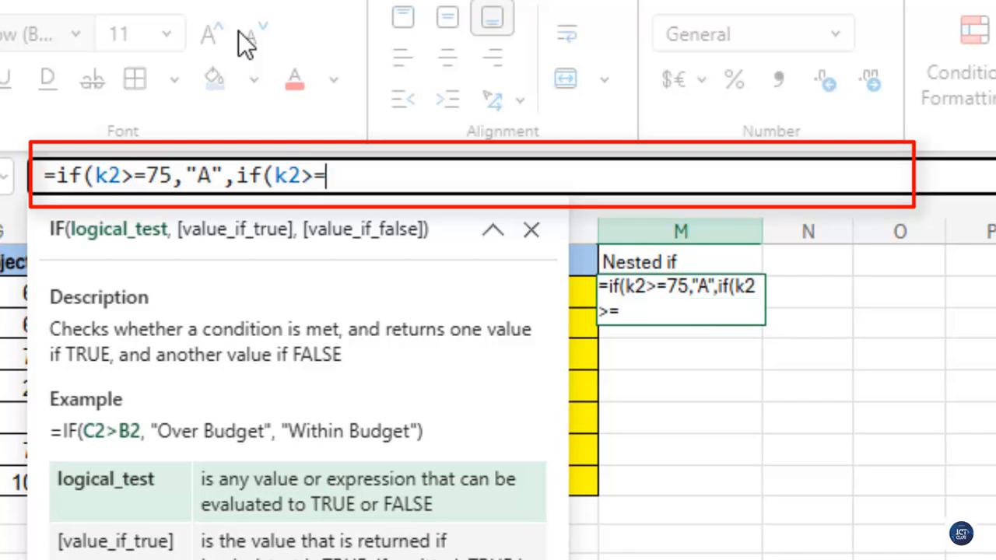
type("65,\"")
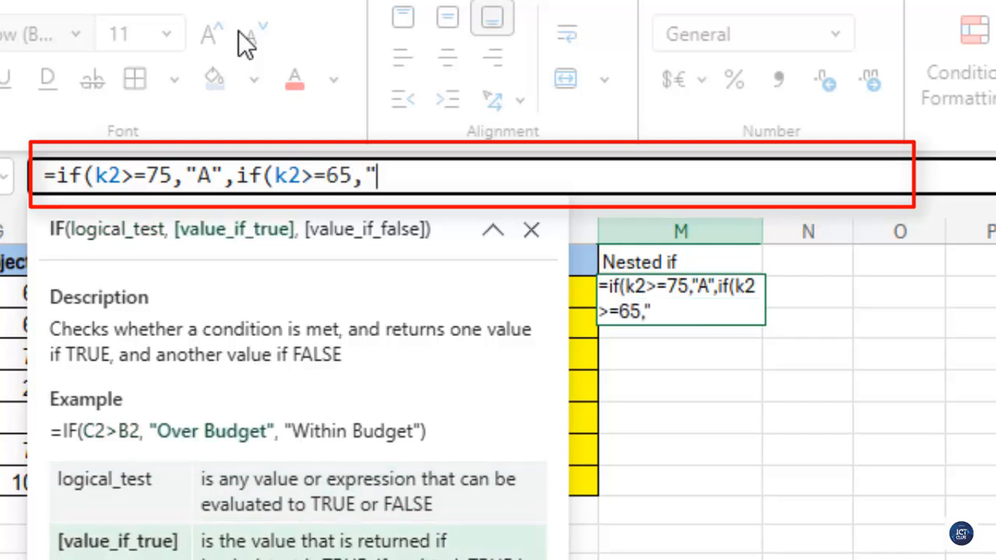
type("B\",if(k2")
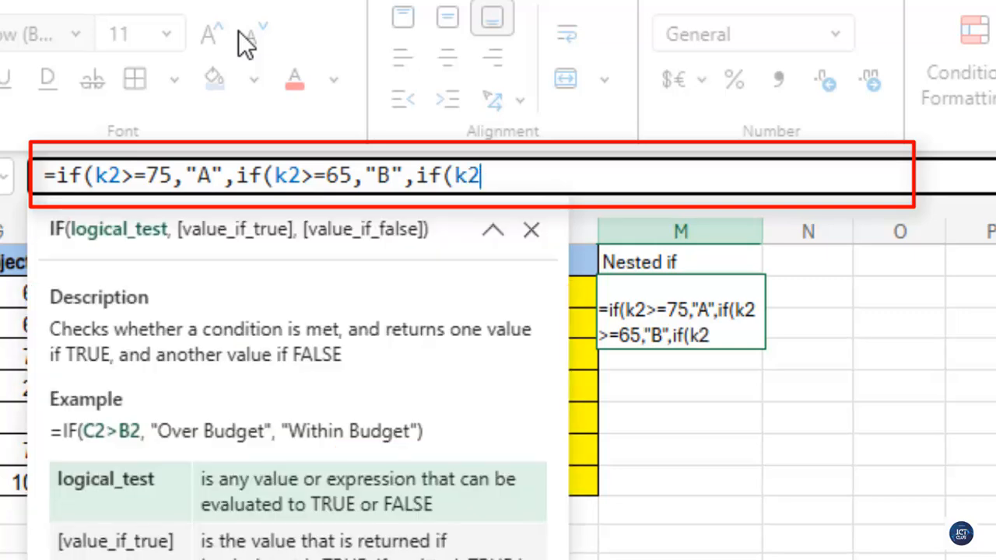
type(">55,\"C\",")
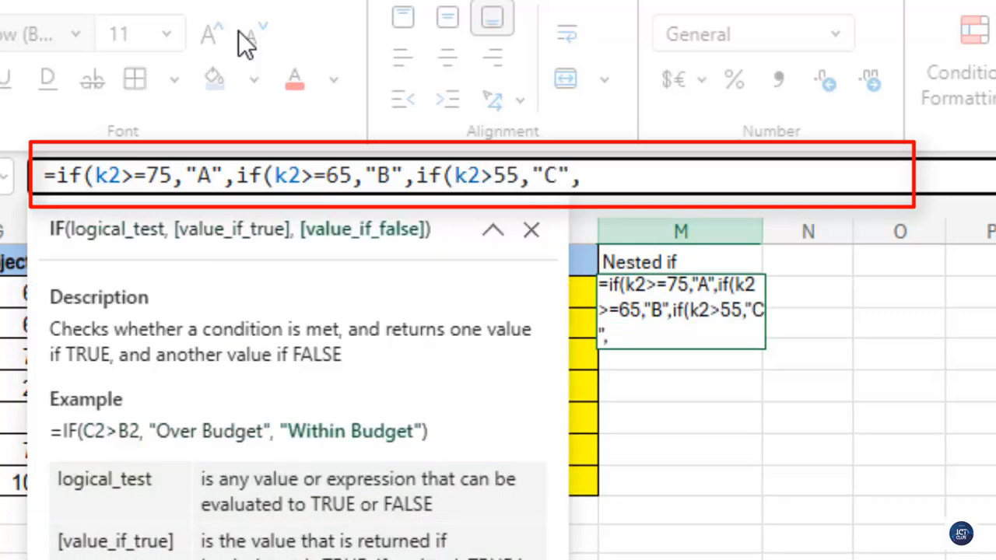
type("if(k2>")
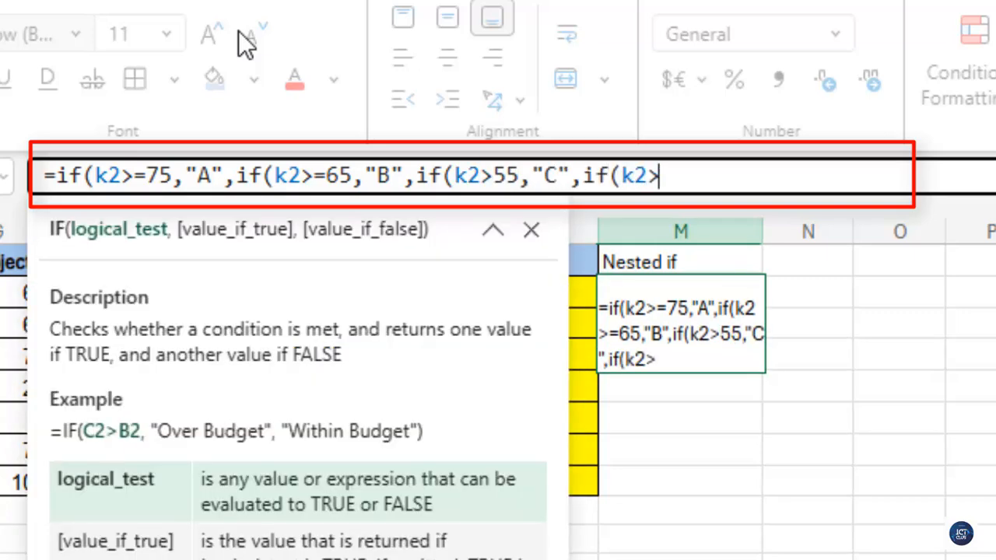
type("=45,\"S")
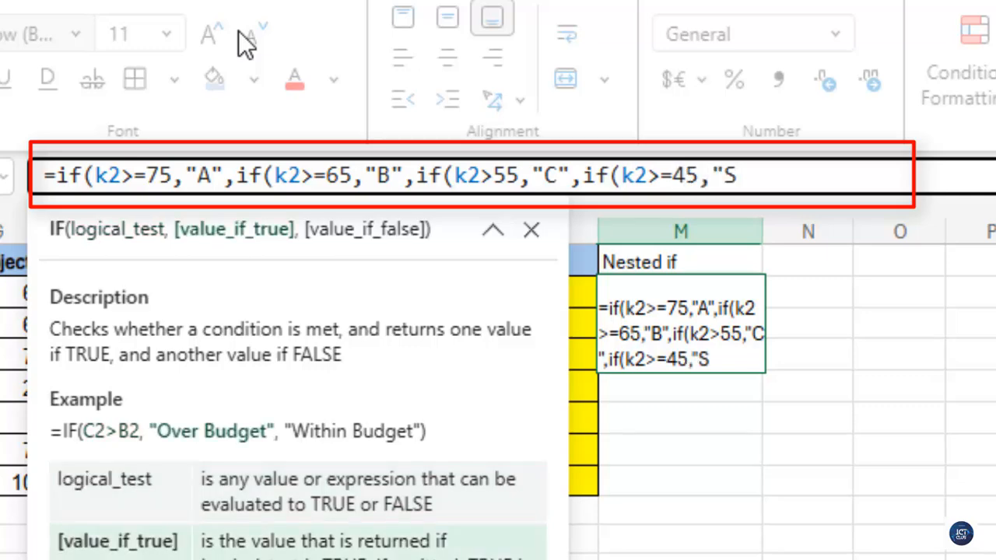
type("\",\"Fail\"")
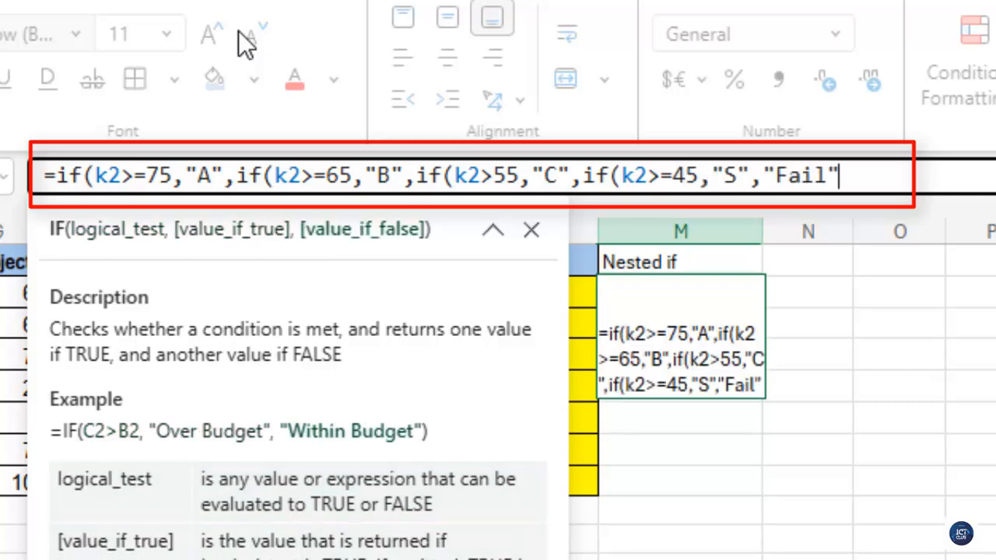
type("))))")
key("Left")
key("Left")
key("Left")
key("Left")
key("Left")
key("Left")
key("Left")
key("Left")
key("Left")
key("Left")
key("Left")
key("Left")
key("Left")
key("Left")
key("Left")
key("Left")
key("Left")
key("Left")
key("Left")
key("Left")
type("=")
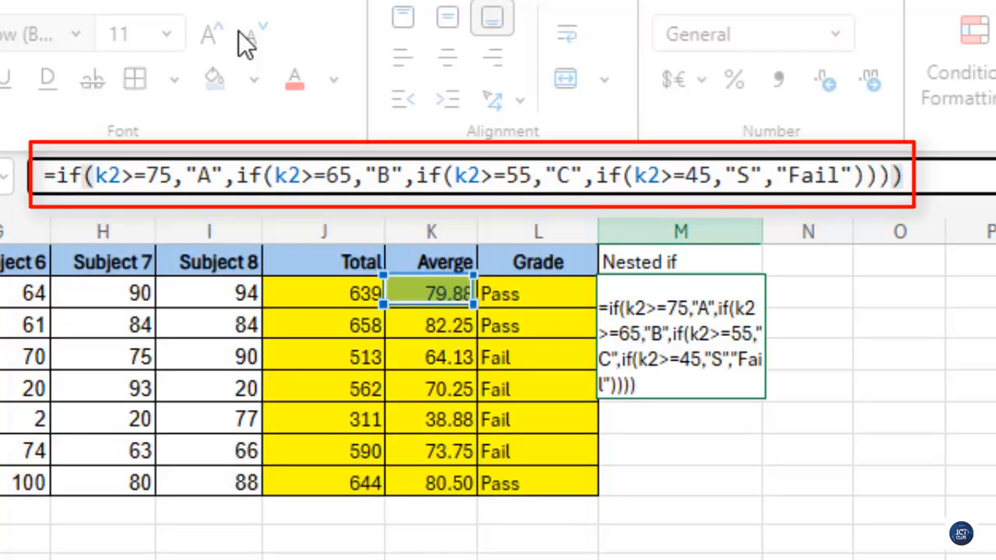
key("Return")
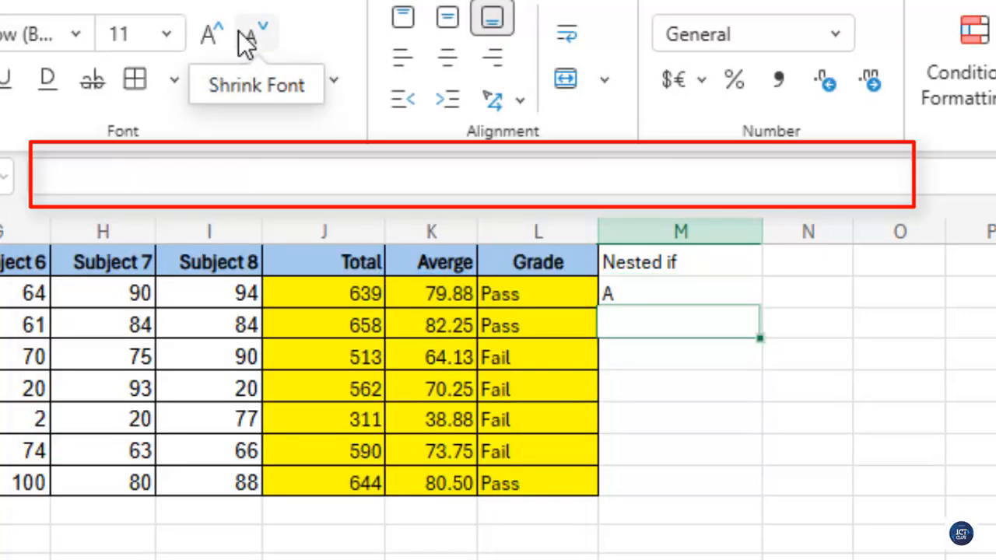
left_click(636, 288)
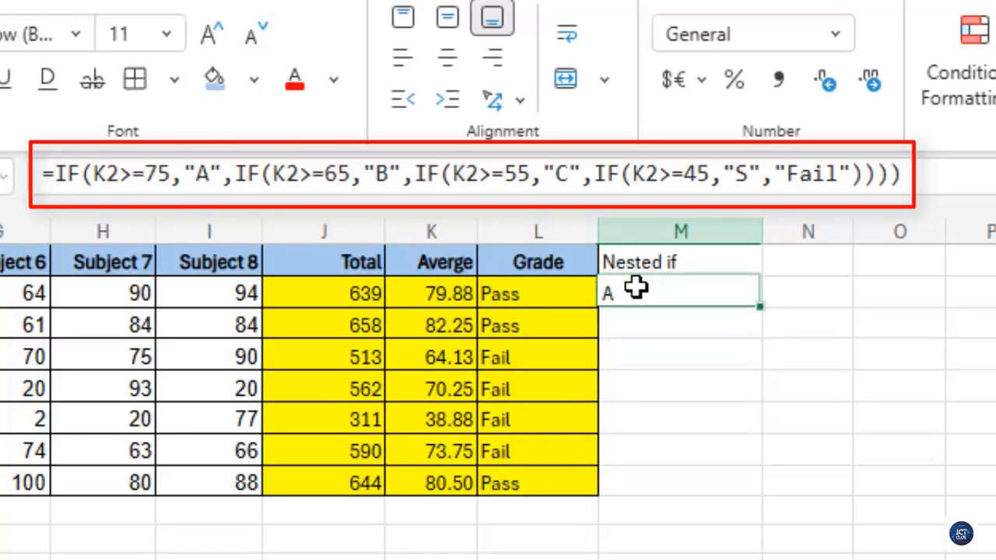
double_click(758, 309)
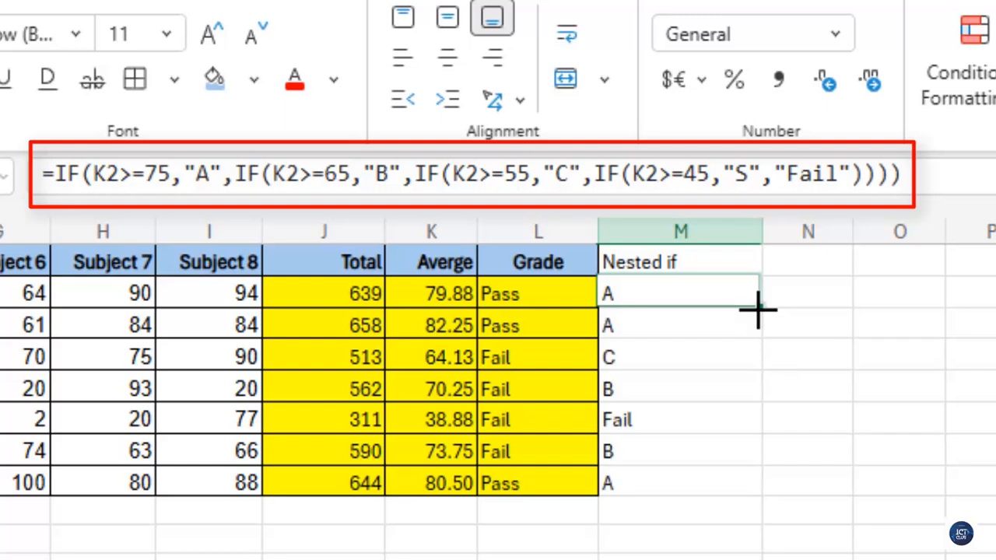